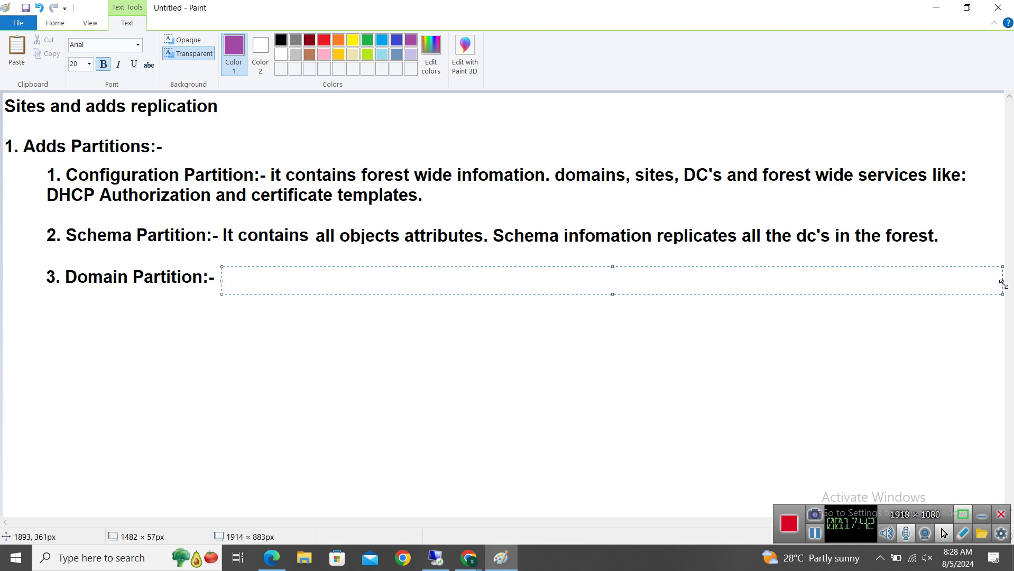
Switch to black and type 'When we create a new domain, adds automatically creates a new domain partition.'
type("When q")
key("BackSpace")
key("BackSpace")
key("BackSpace")
key("BackSpace")
key("BackSpace")
key("BackSpace")
left_click(280, 40)
type("W")
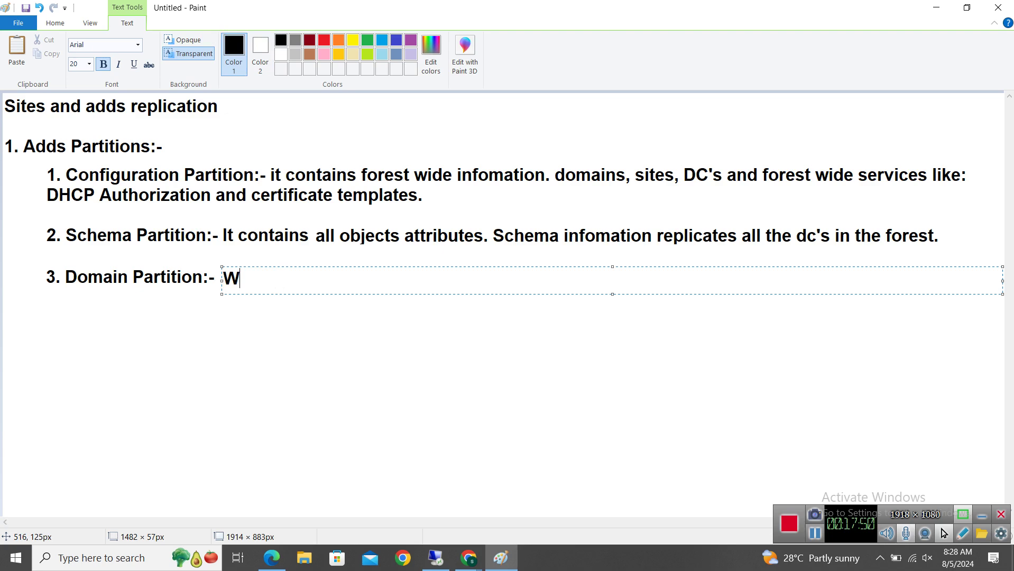
type("hen we ")
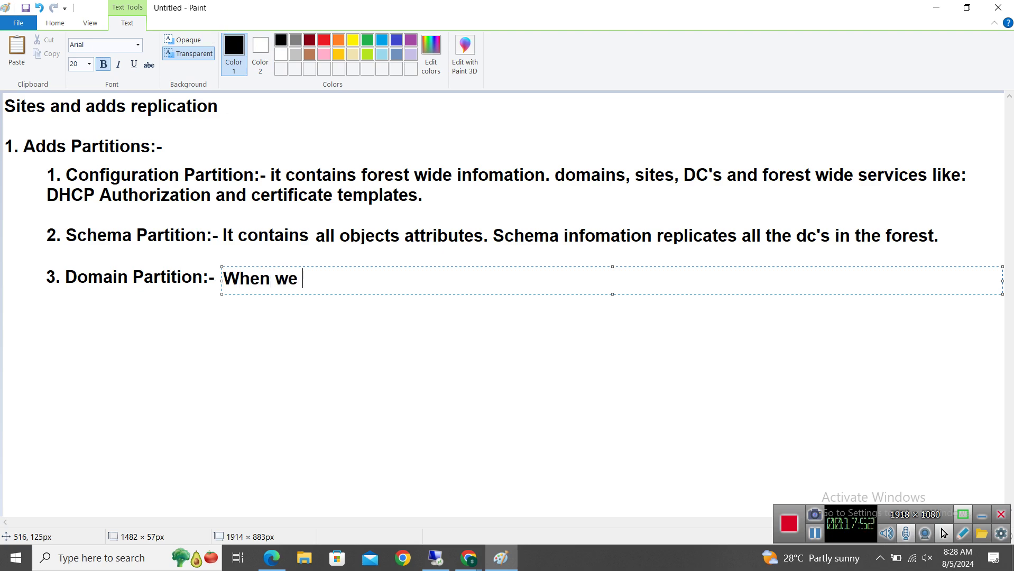
type("create a ")
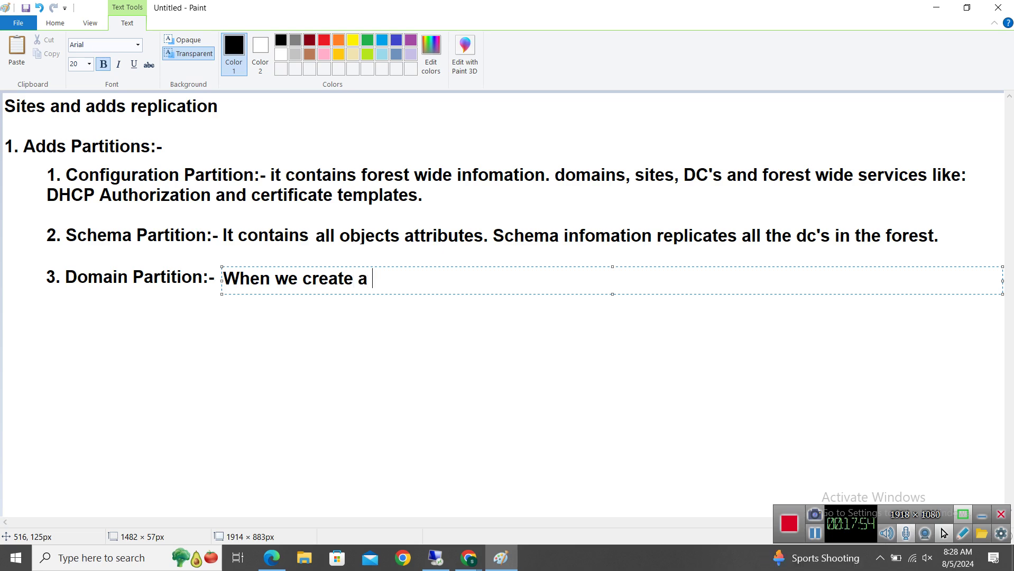
type("new domain")
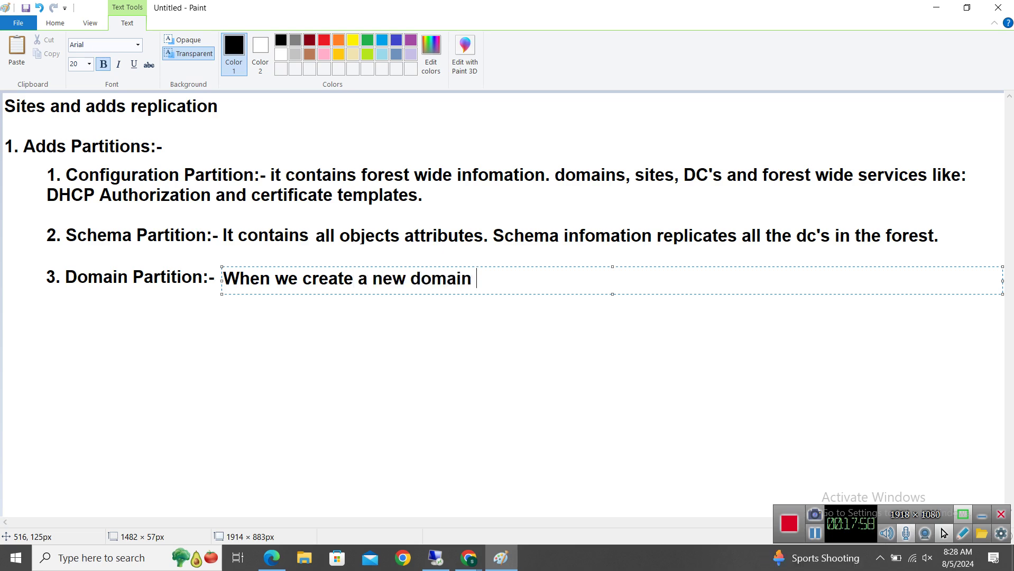
key("BackSpace")
type(", adds ")
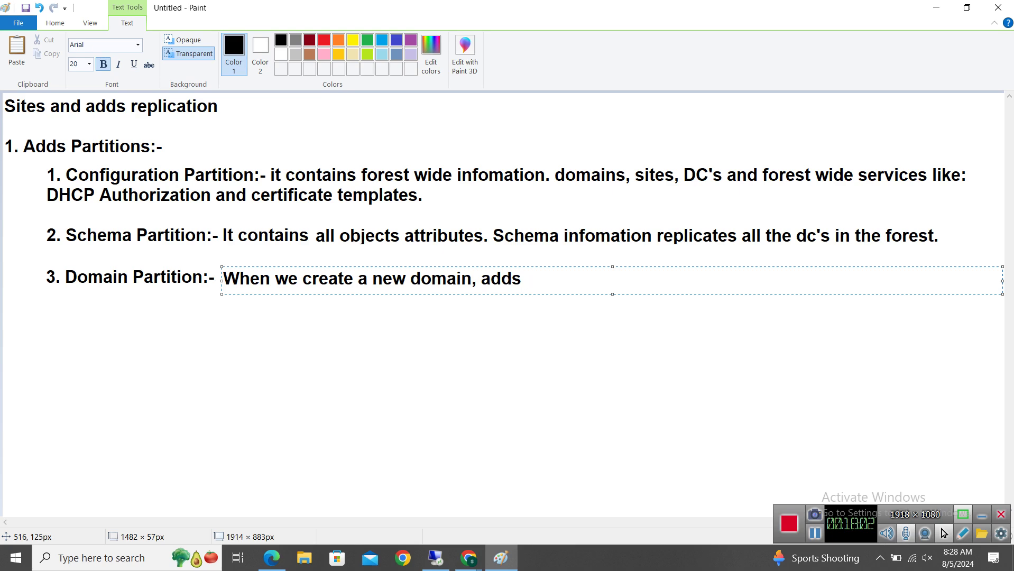
type("automar")
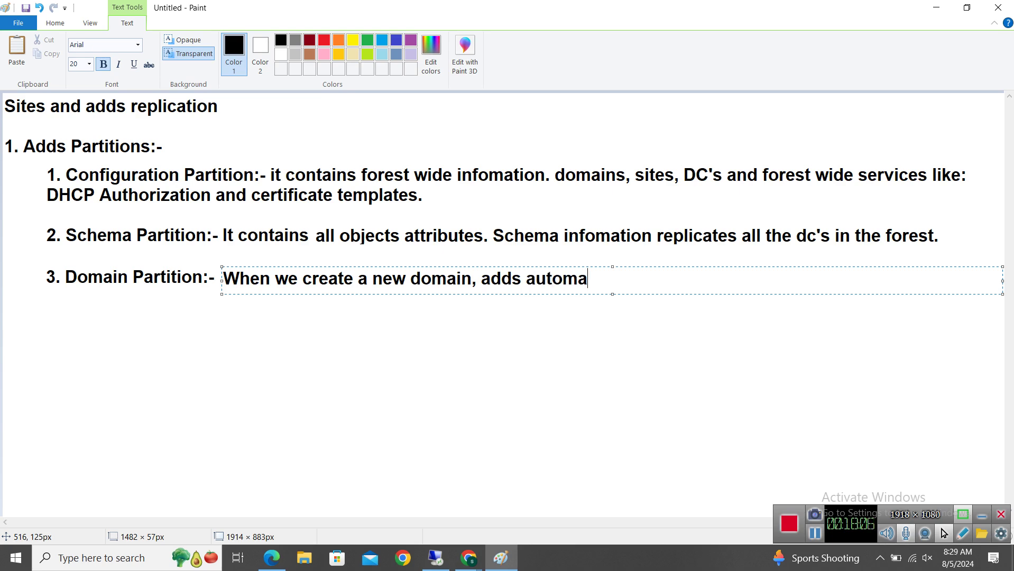
key("BackSpace")
type("tically createz")
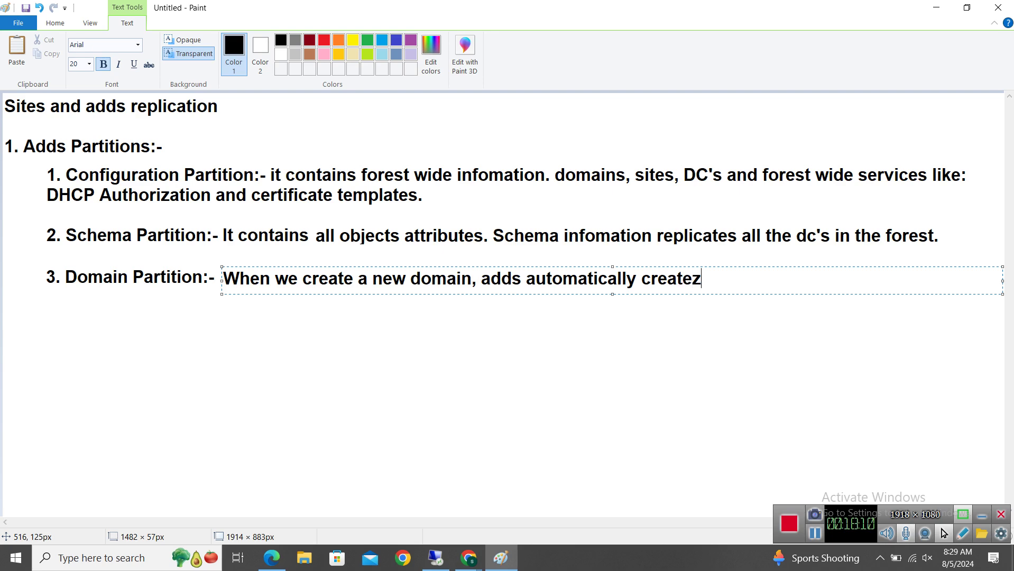
key("BackSpace")
key("BackSpace")
type("s a new domain partition")
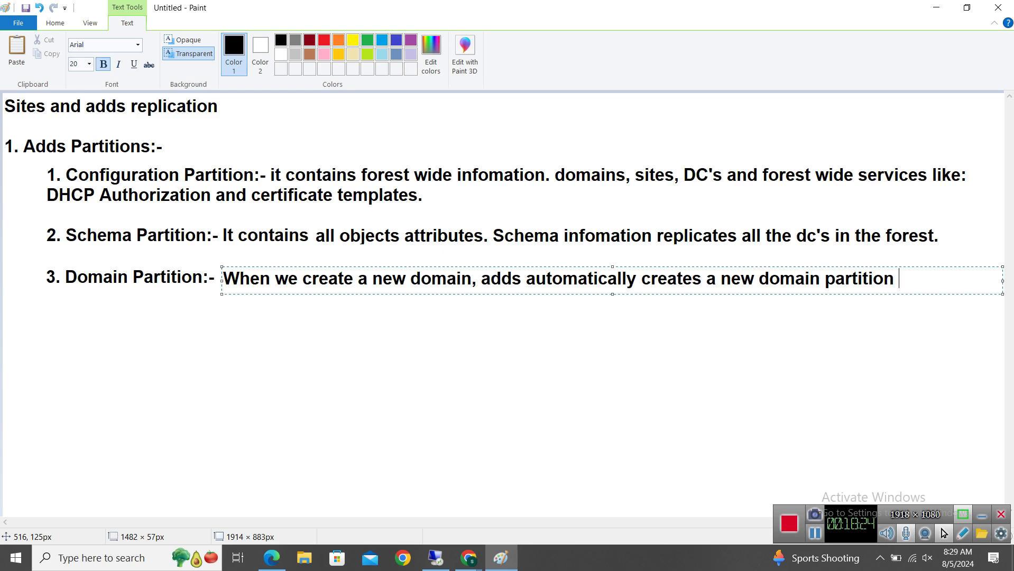
key("BackSpace")
type(".")
Add 'It contains all domain specific objects like: users, groups, computers, OU's and domain related system settings.'
type("It contsains")
left_click(975, 279)
key("Left")
key("BackSpace")
key("Right")
key("Right")
key("Right")
key("Right")
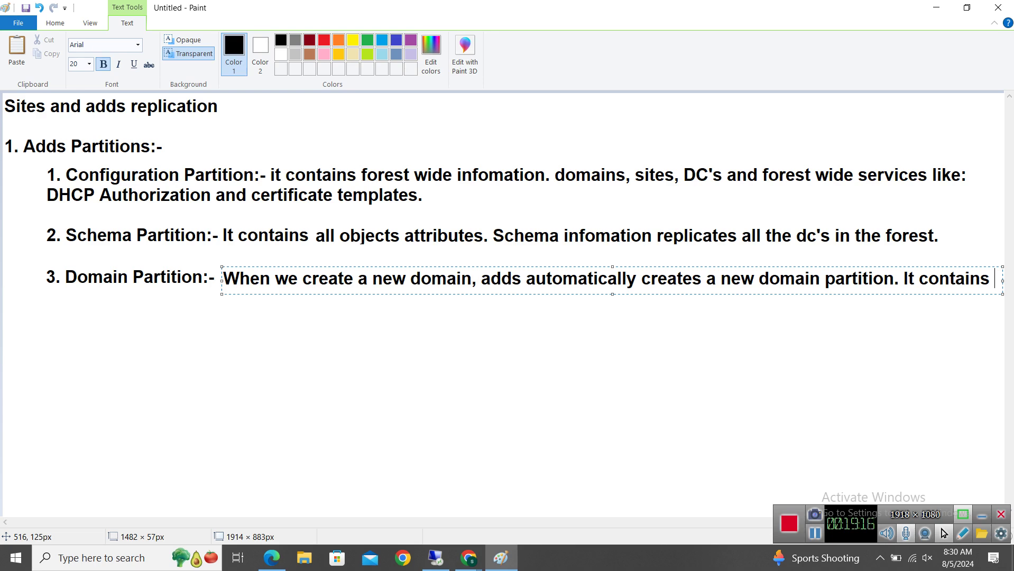
type("all domai")
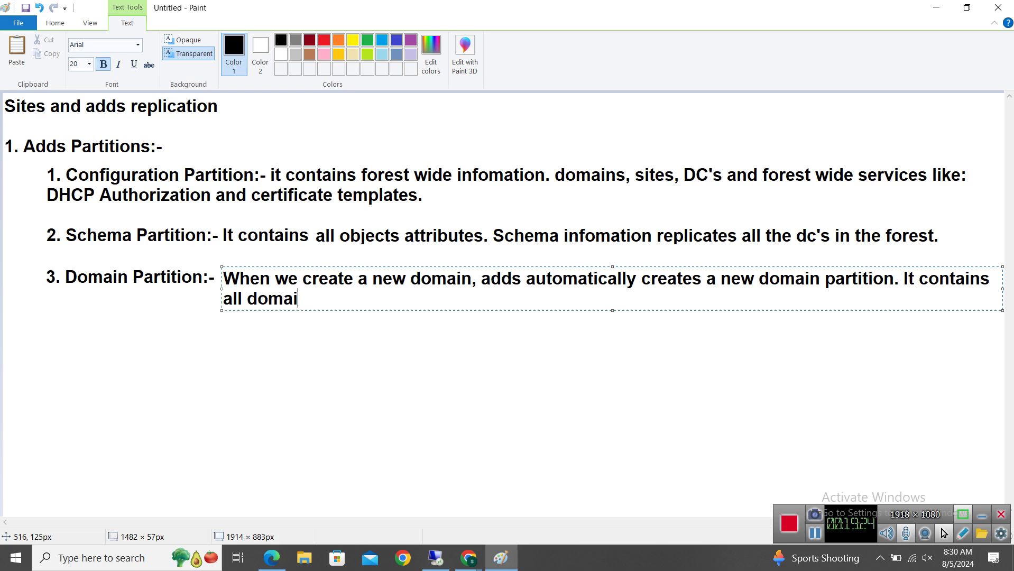
type("n specific ")
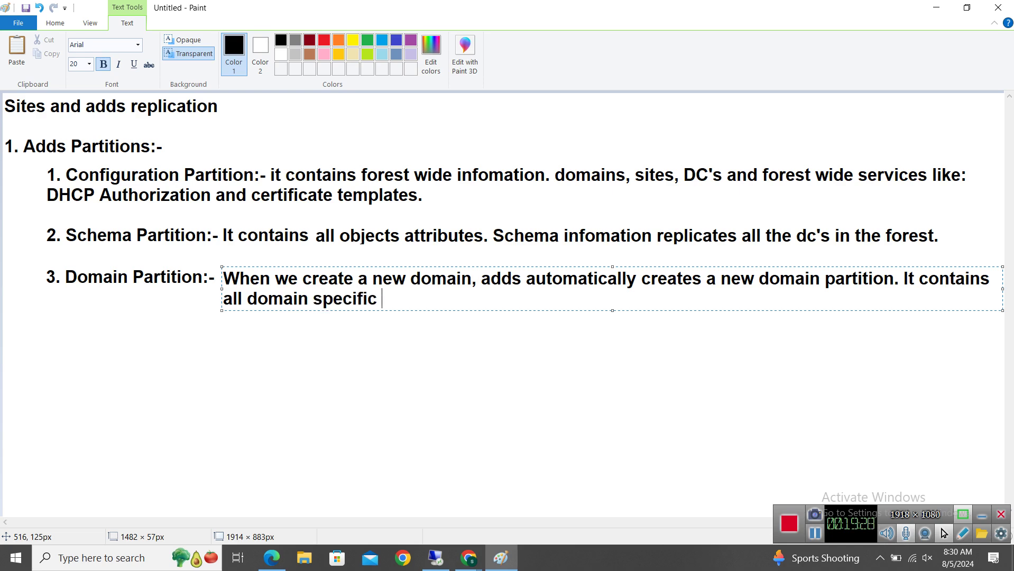
type("objects")
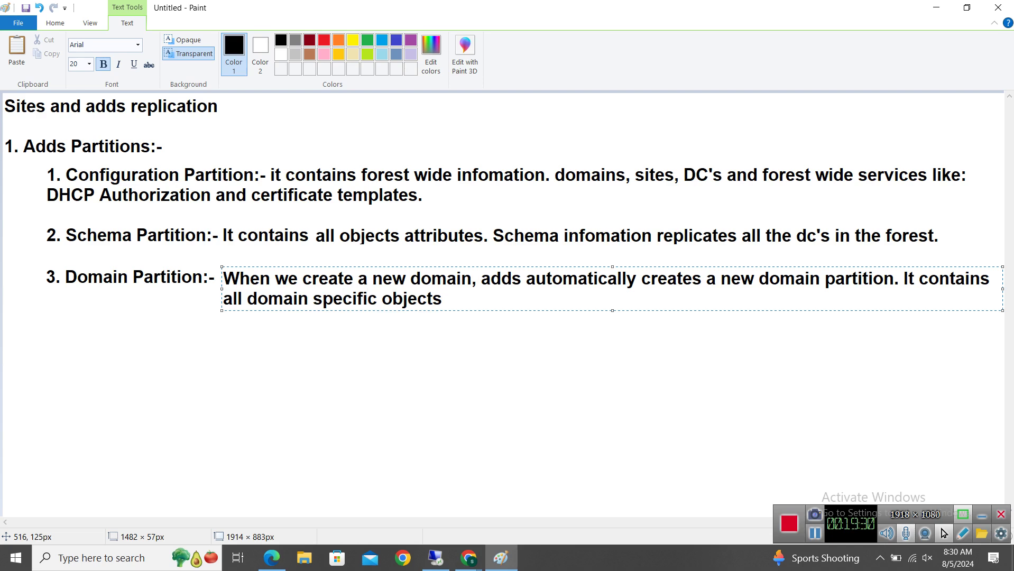
type(" likr")
key("BackSpace")
type("e: users, ")
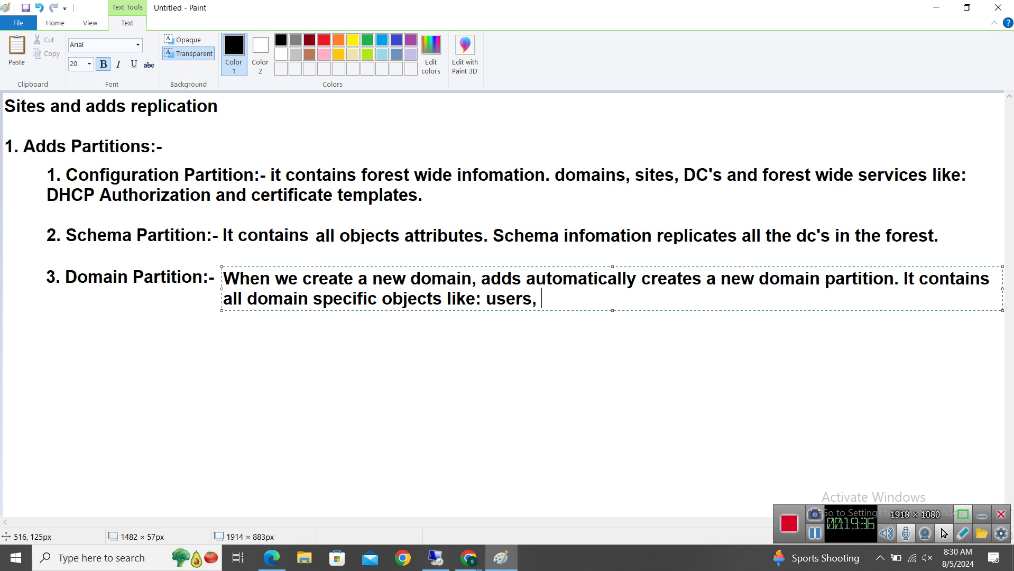
type("grou")
key("BackSpace")
type("oups, co")
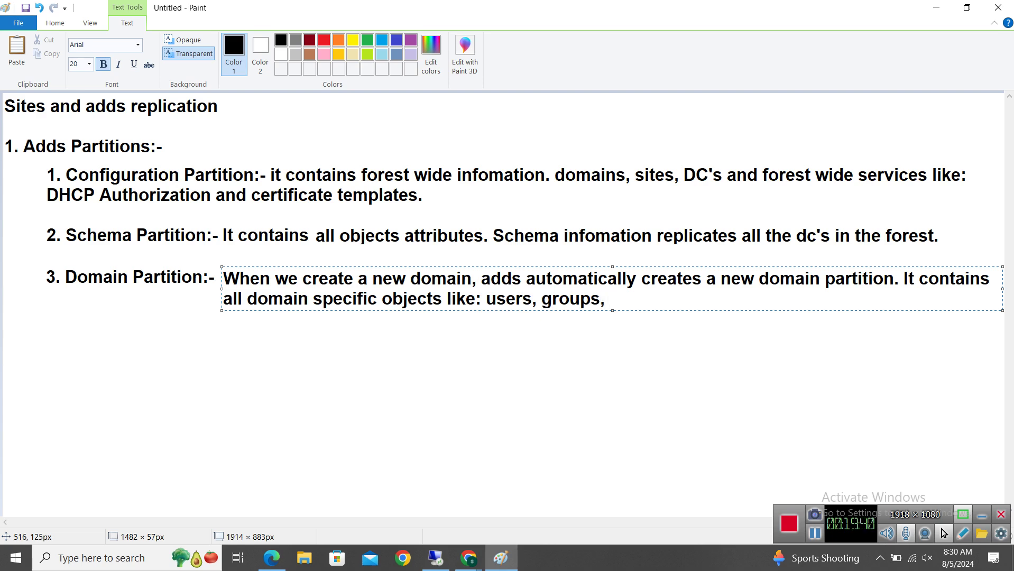
type("mputers,")
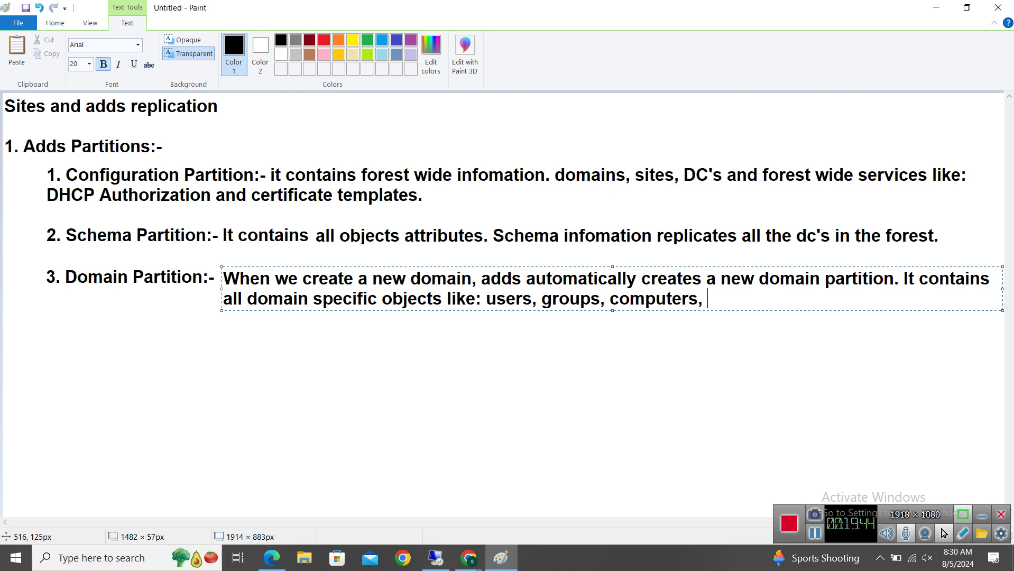
type(" OU's and ")
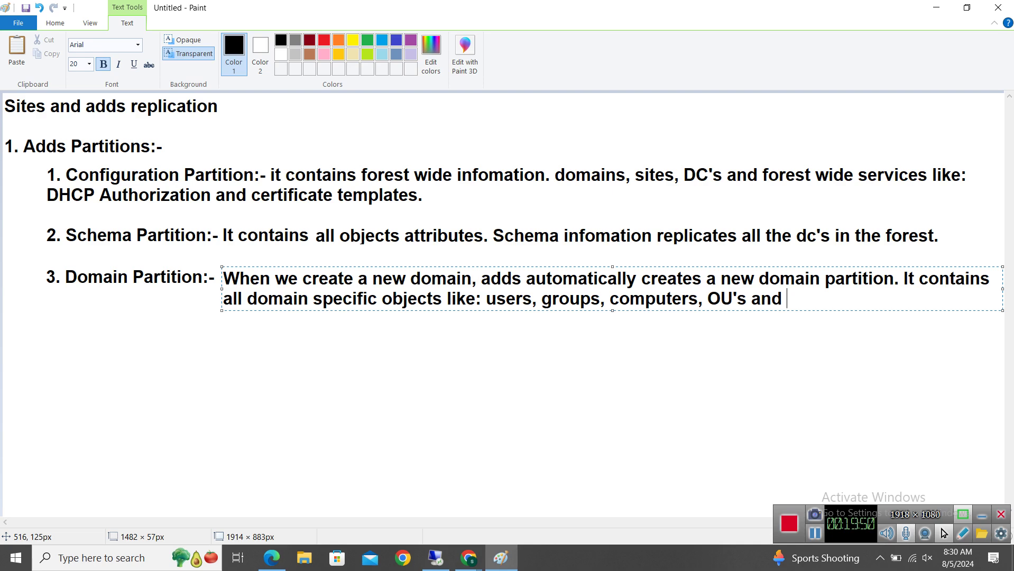
type("domain ")
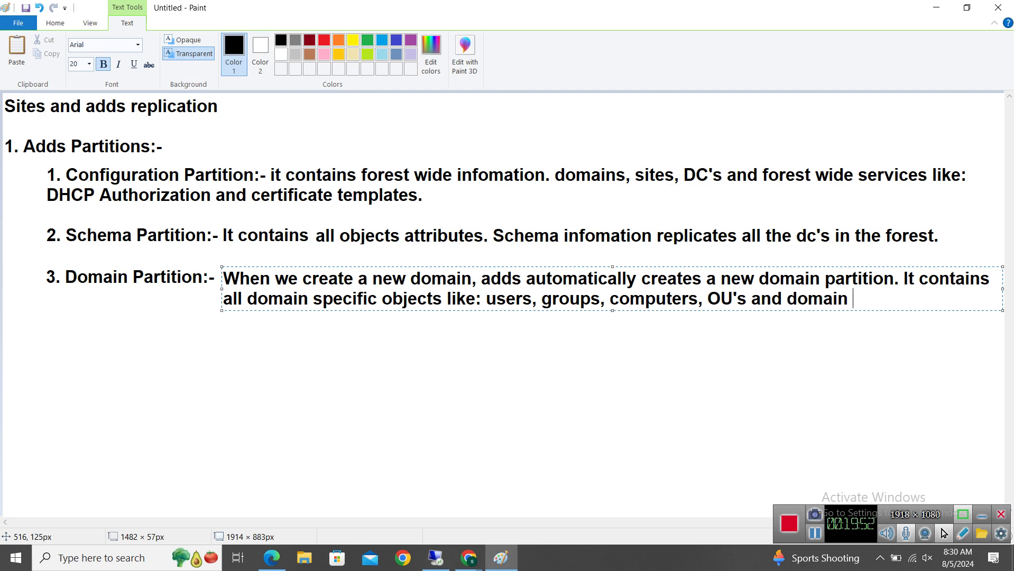
type("related s")
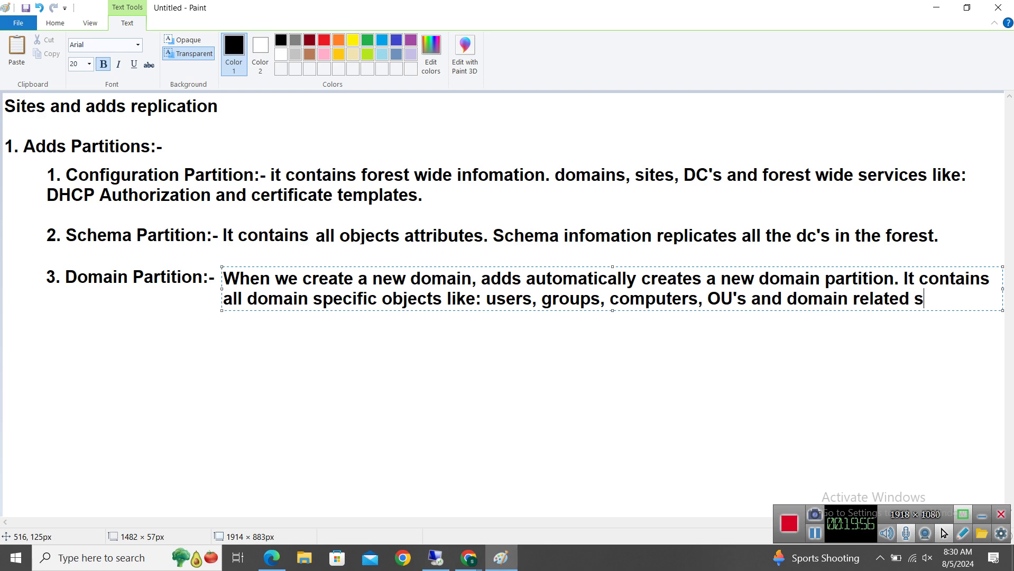
type("ystem se")
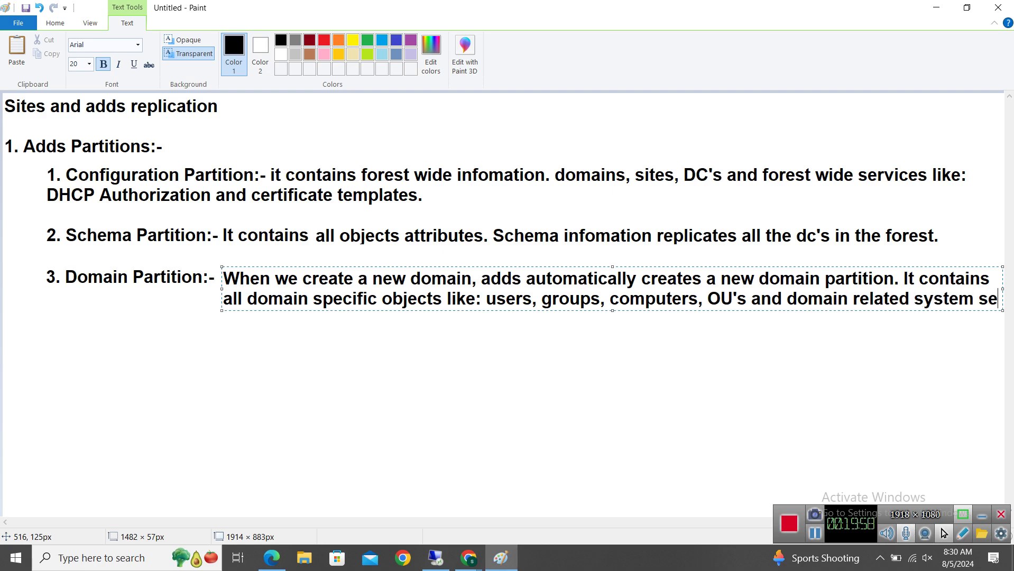
type("ttings.")
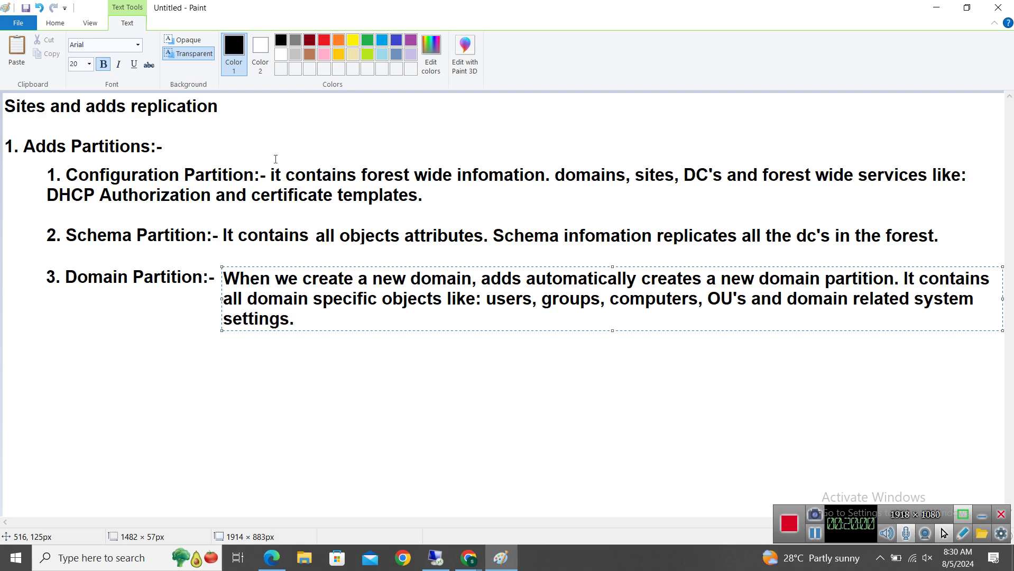
Add a wide text box reading '4. Application Partition:- applications integrated with ad like: Dns, Exchange servers.'
left_click(265, 386)
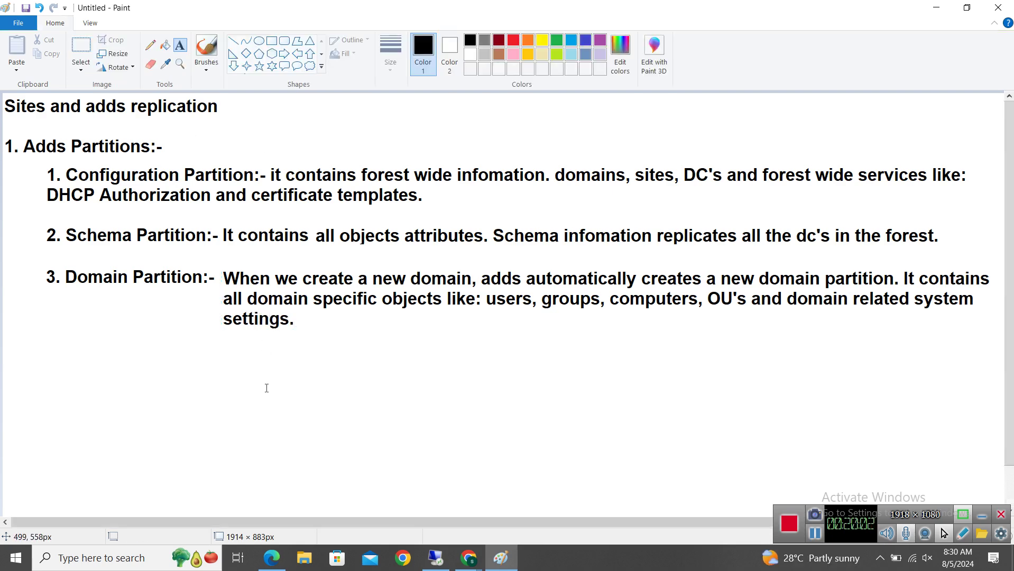
left_click(46, 354)
left_click_drag(206, 366, 1002, 380)
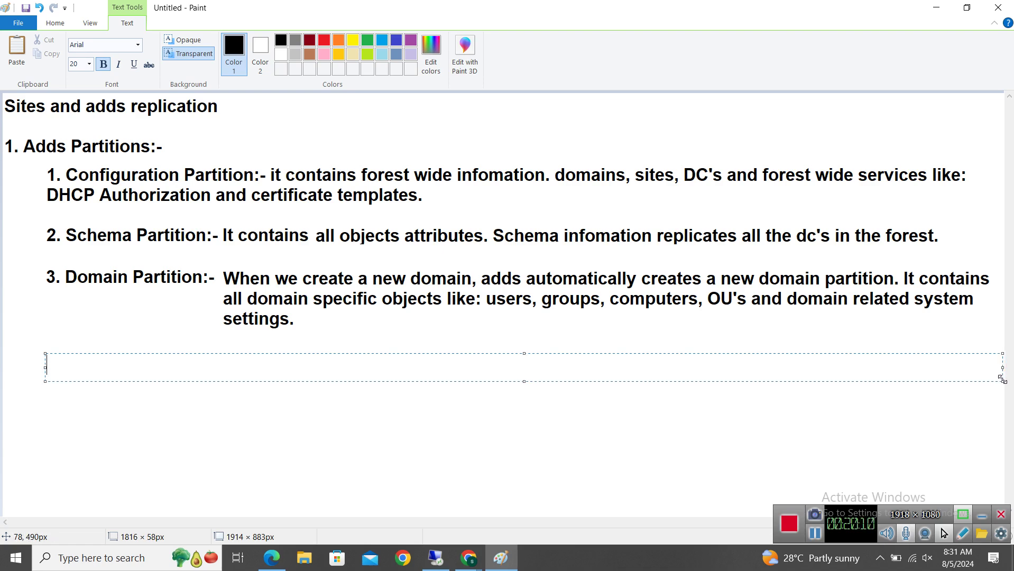
type("4. Application ")
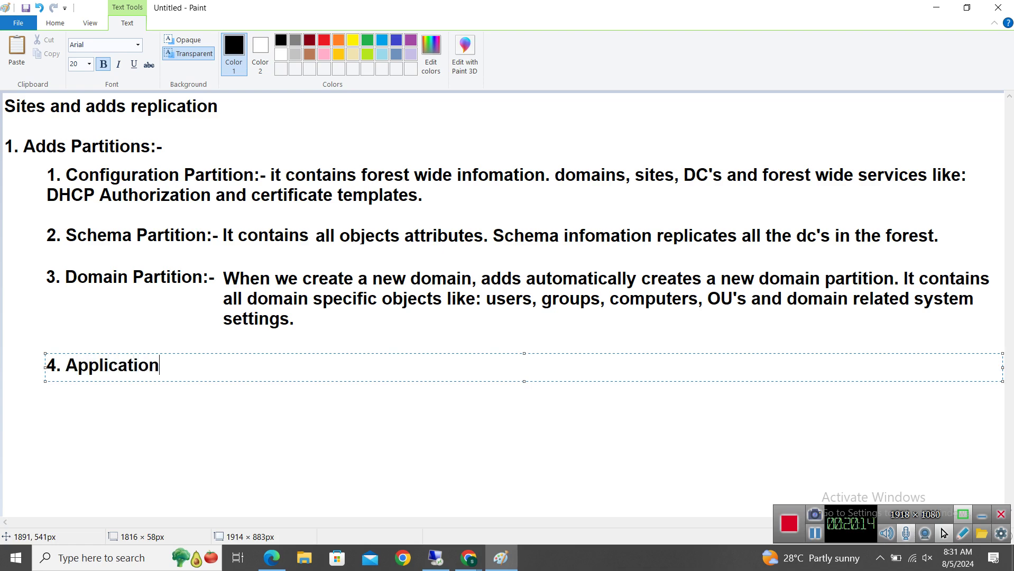
type("Partition:-n")
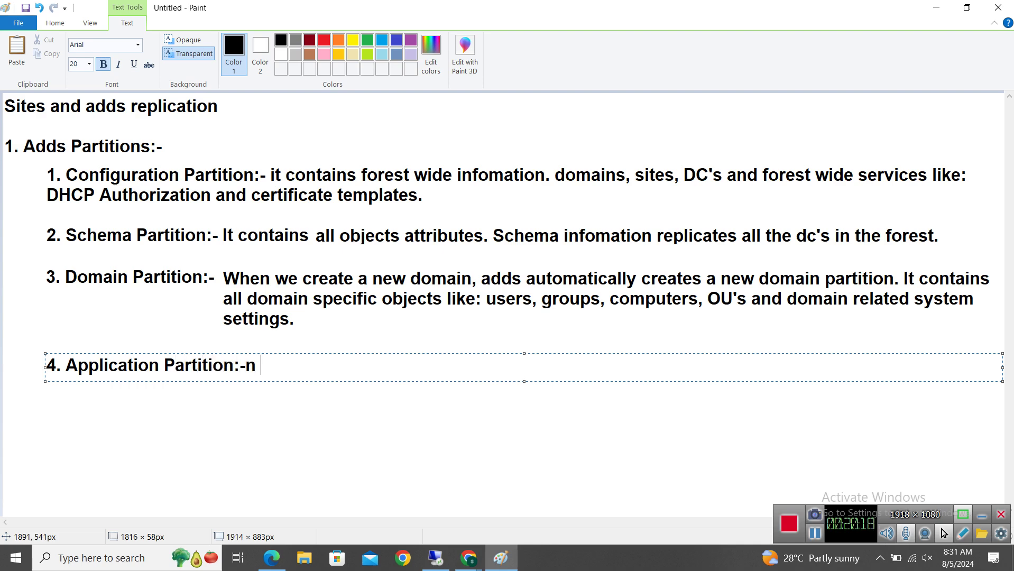
key("BackSpace")
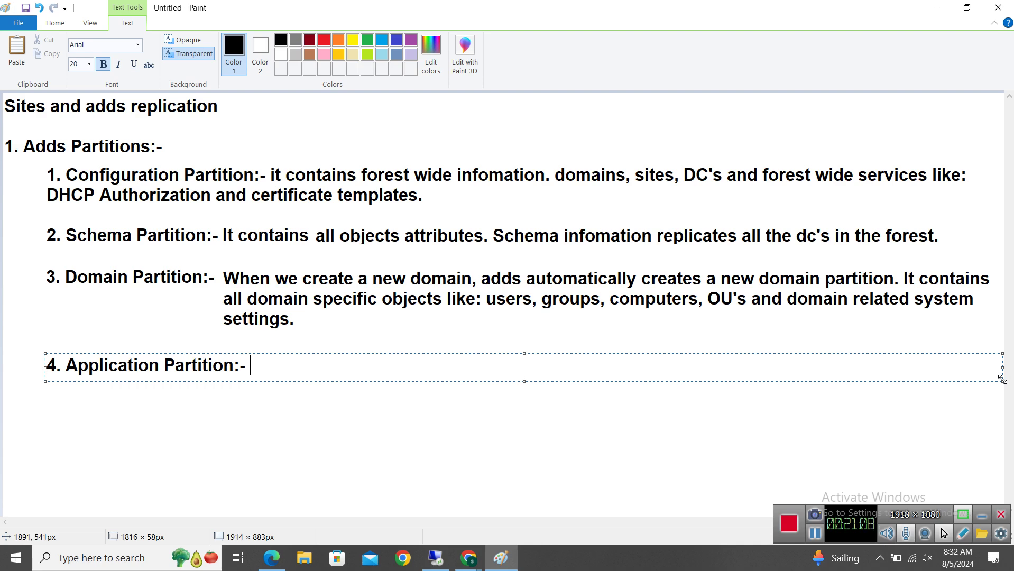
type("appli")
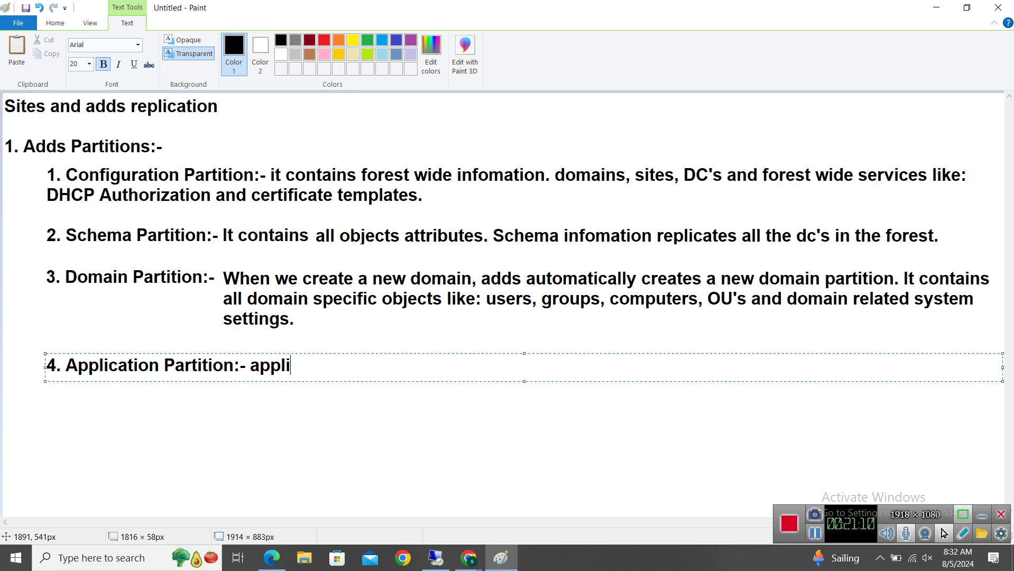
type("cation sintegrated")
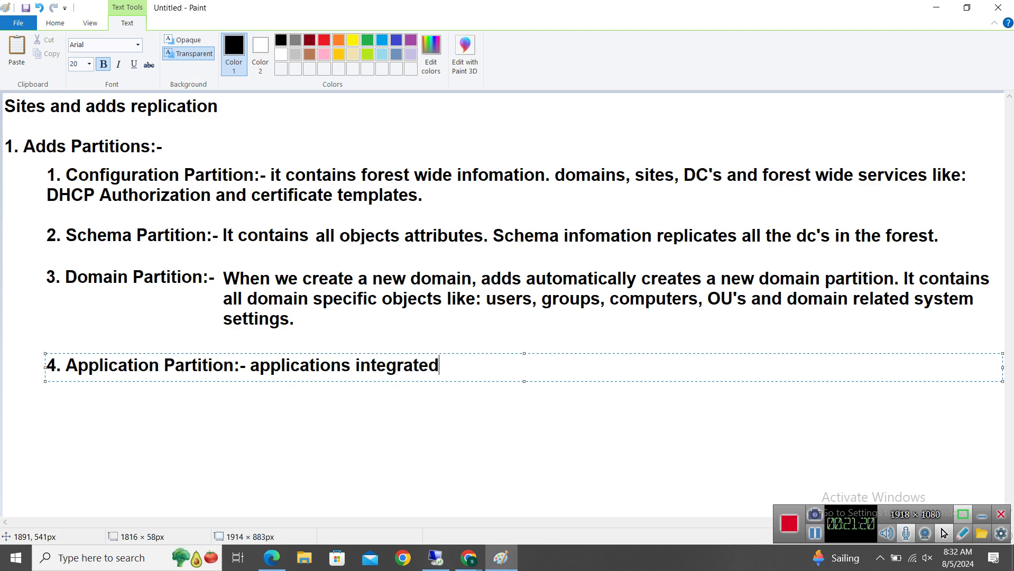
type(" with ad like: ")
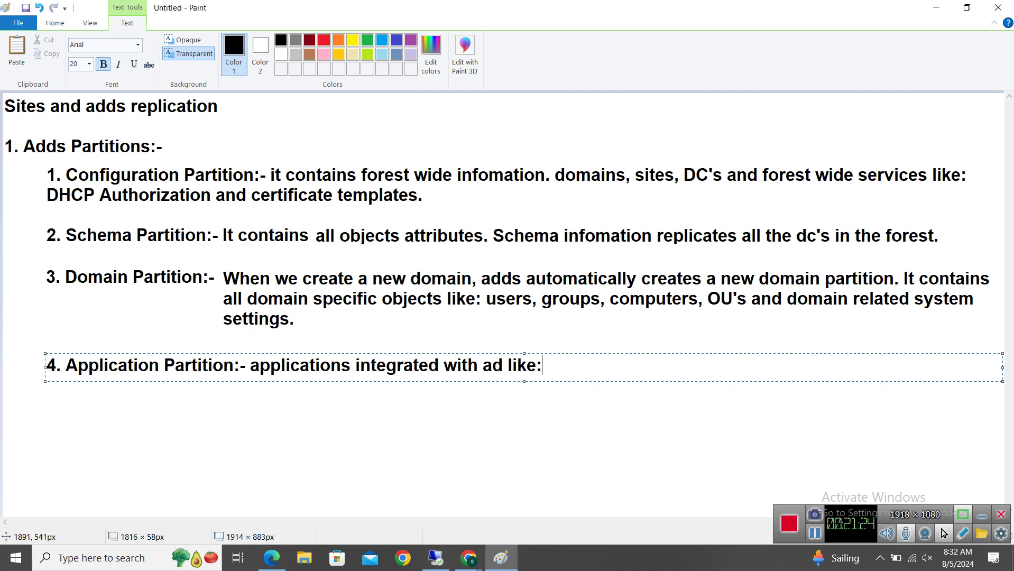
type("Dns ,")
type("Excha")
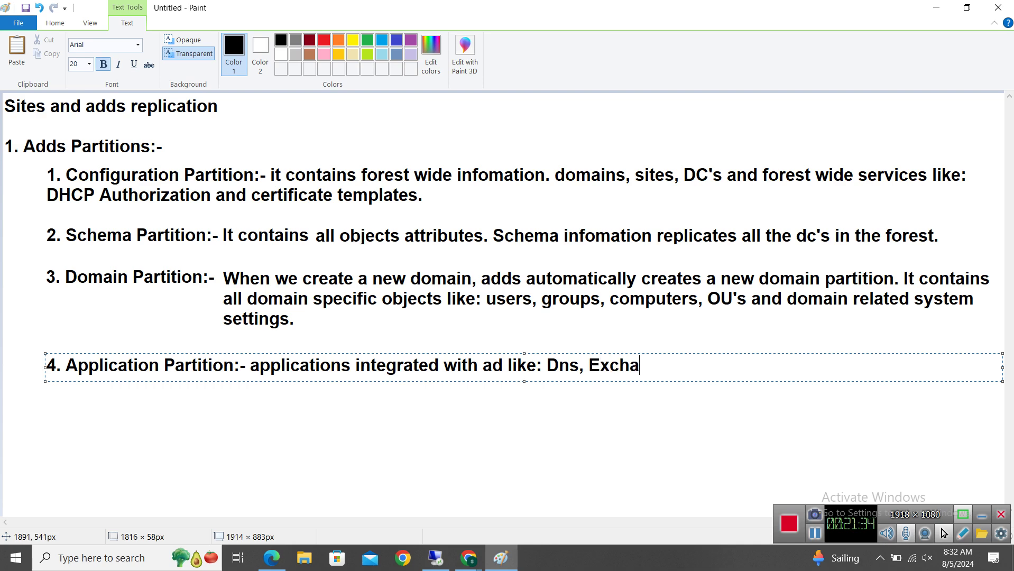
type("nge servers")
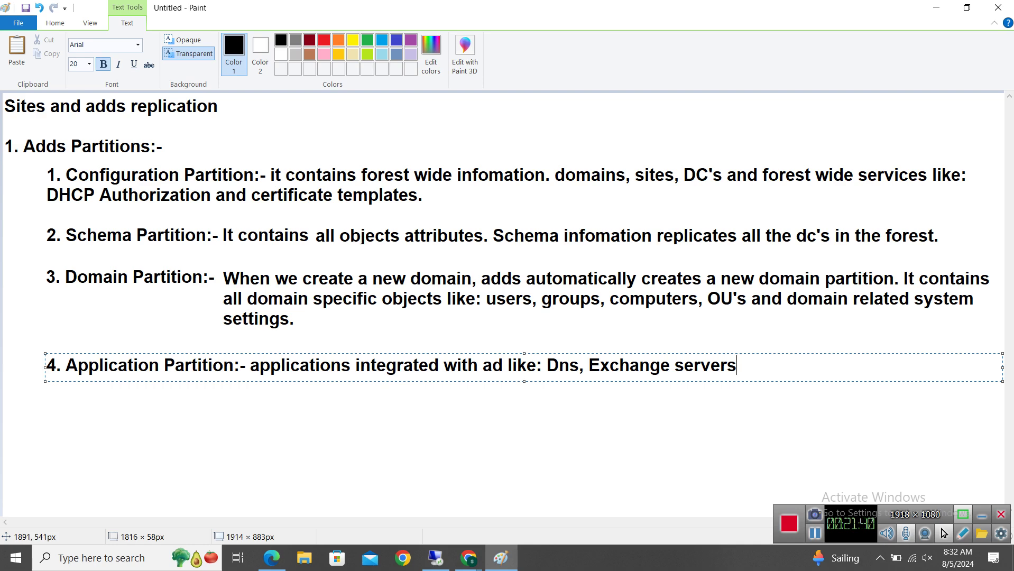
type(".")
left_click(457, 509)
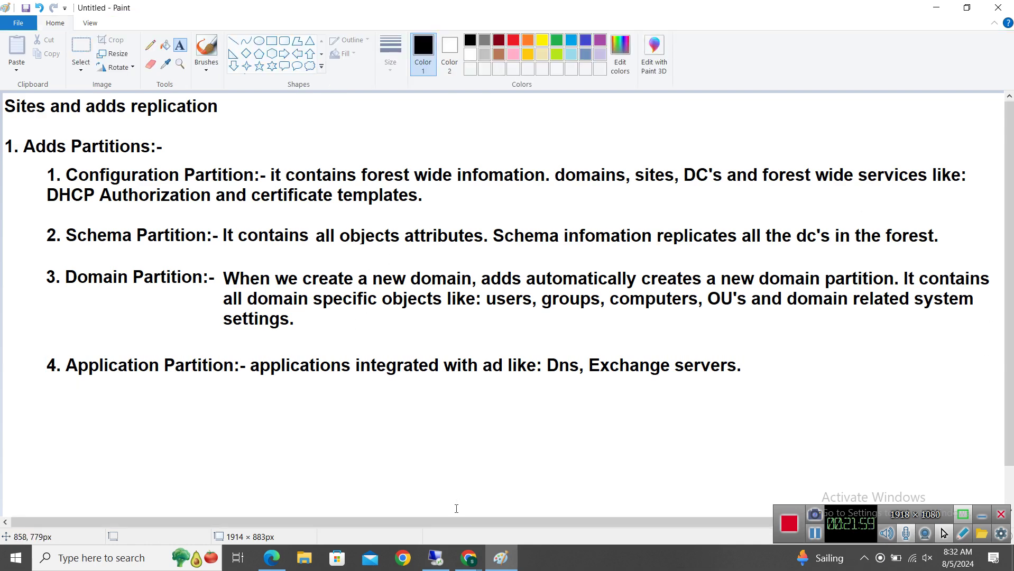
Bring the Server-2019-PDC virtual machine window back and show it full-screen
left_click(436, 559)
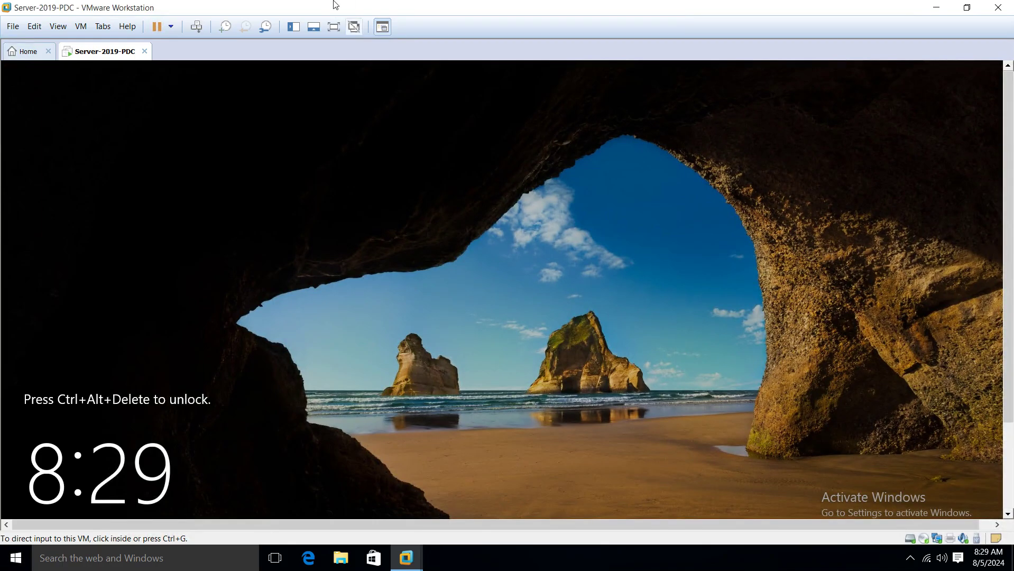
left_click(936, 9)
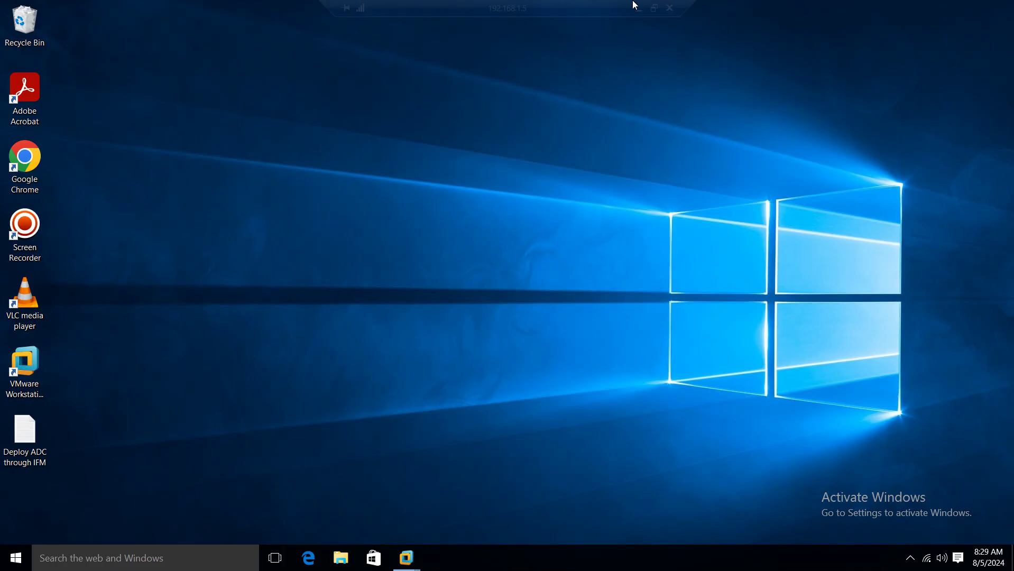
left_click(639, 9)
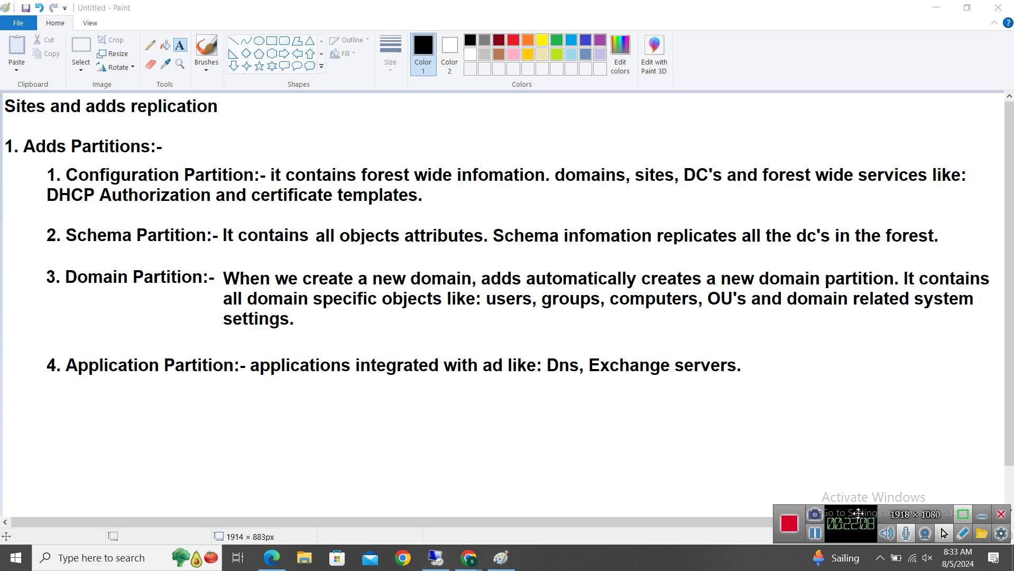
left_click(438, 559)
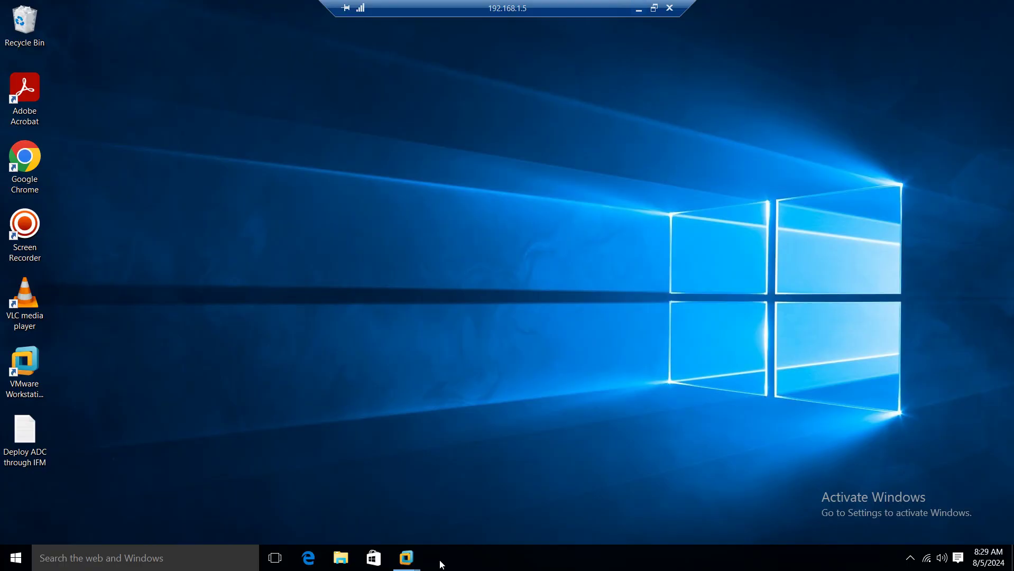
mouse_move(407, 556)
left_click(433, 502)
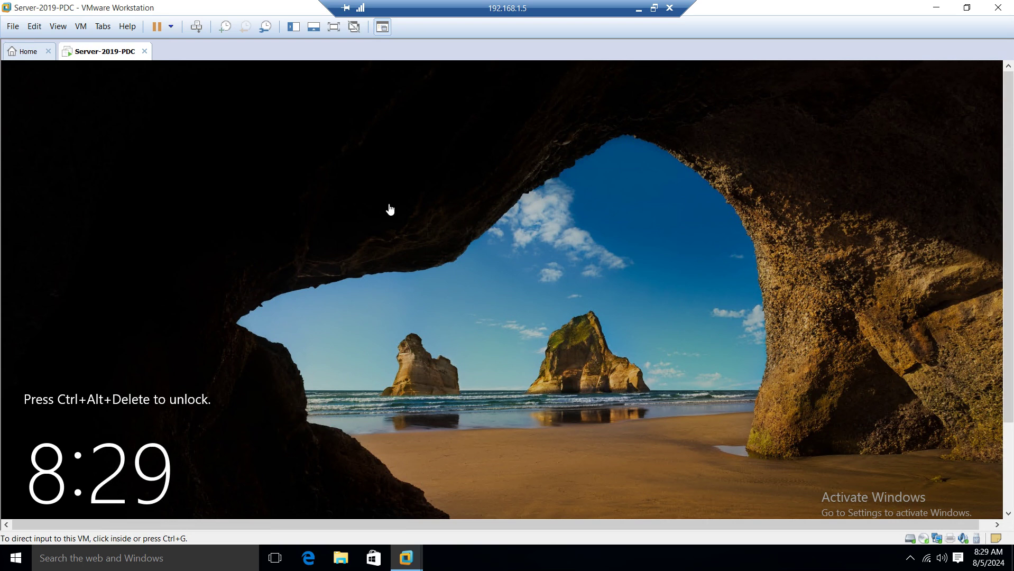
left_click(334, 26)
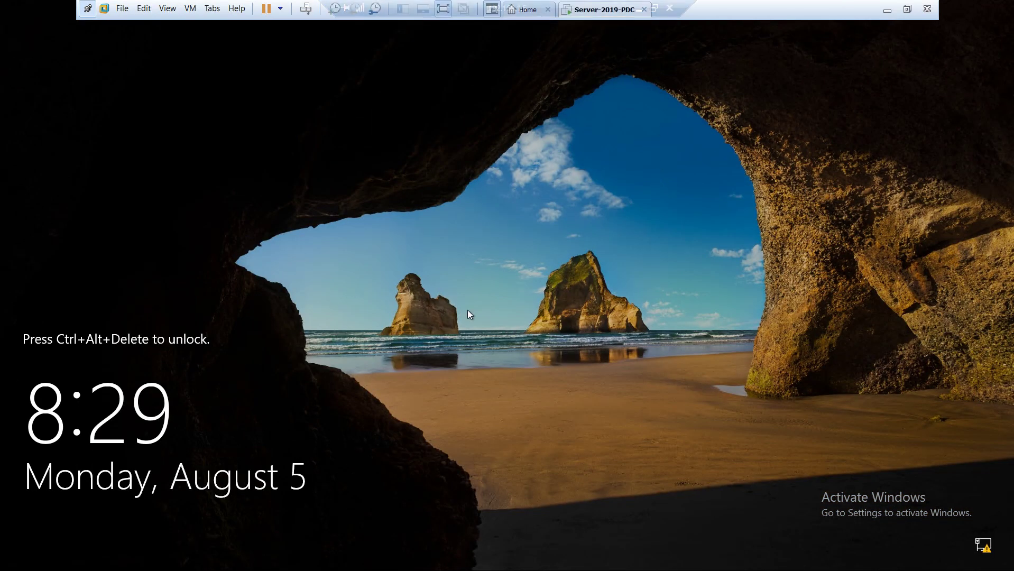
Send Ctrl+Alt+Del to the VM and sign in with the administrator password
right_click(588, 12)
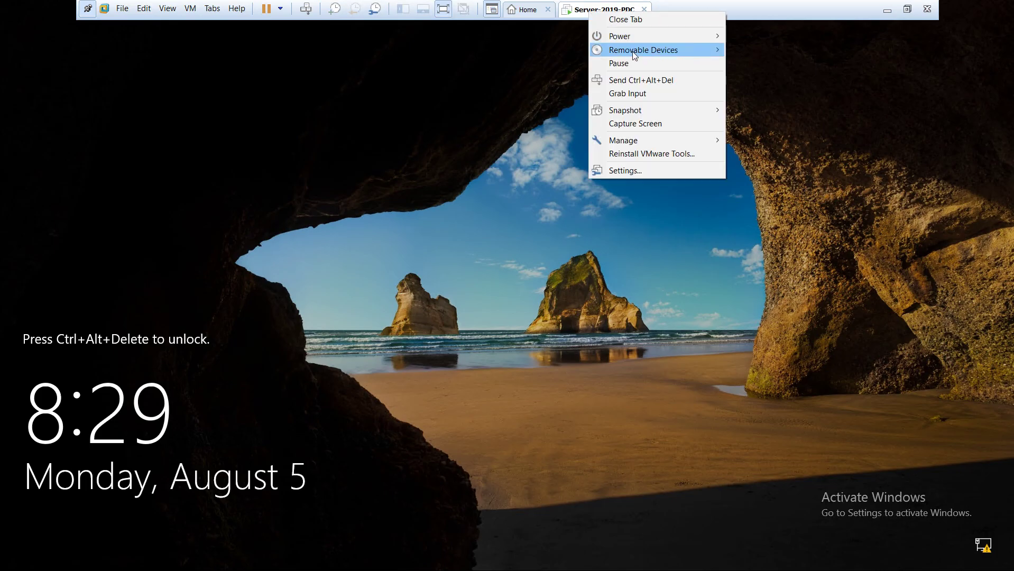
left_click(639, 79)
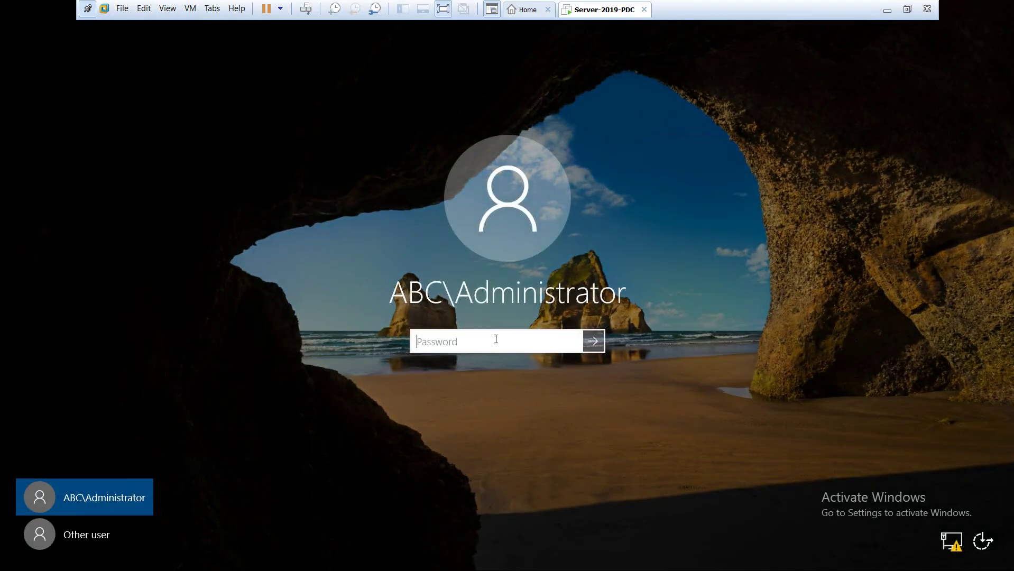
type("P@ssw0r")
key("Return")
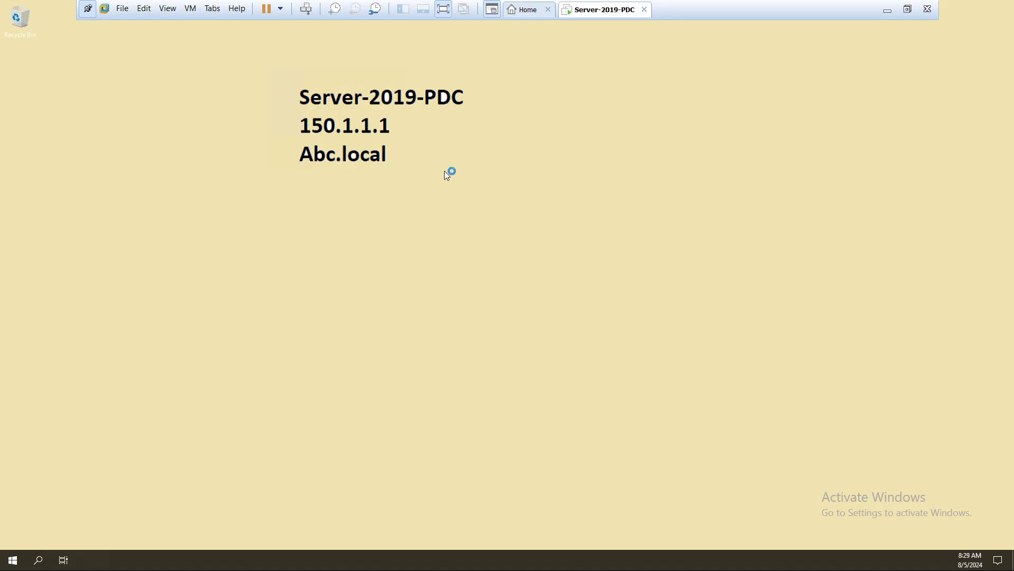
Refresh the VM desktop and cancel the VMware Tools log-off prompt
right_click(446, 172)
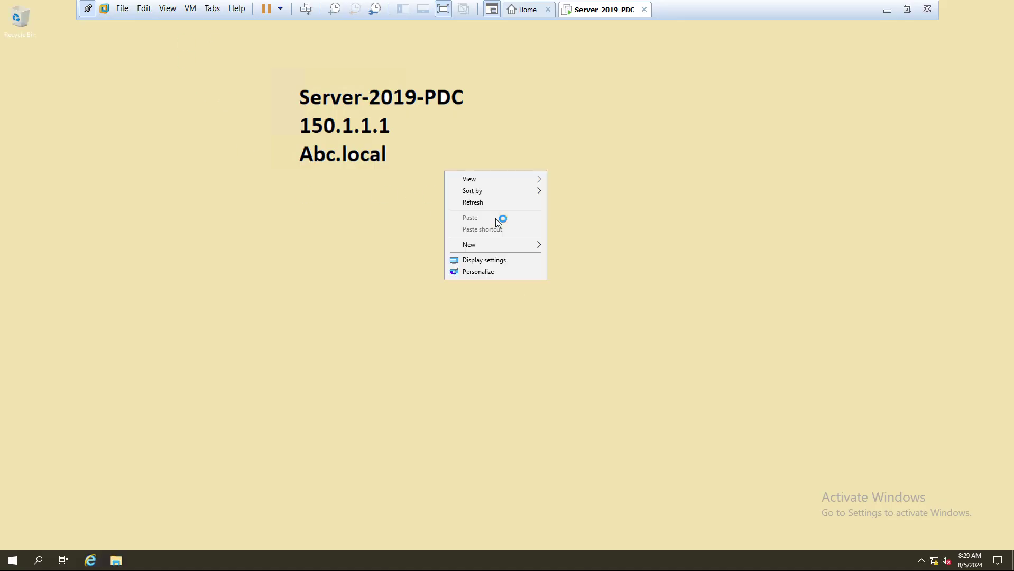
left_click(487, 199)
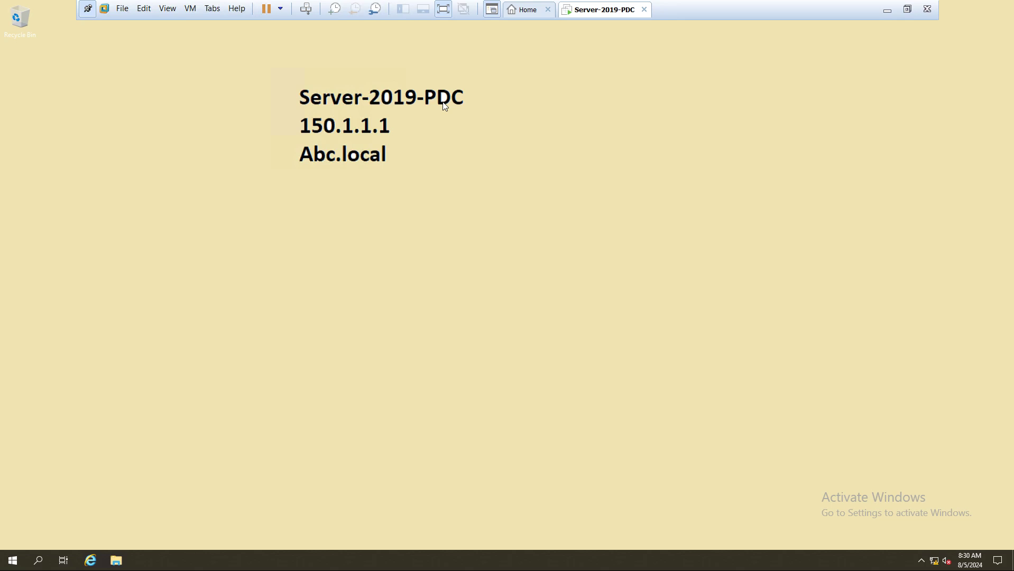
left_click(12, 560)
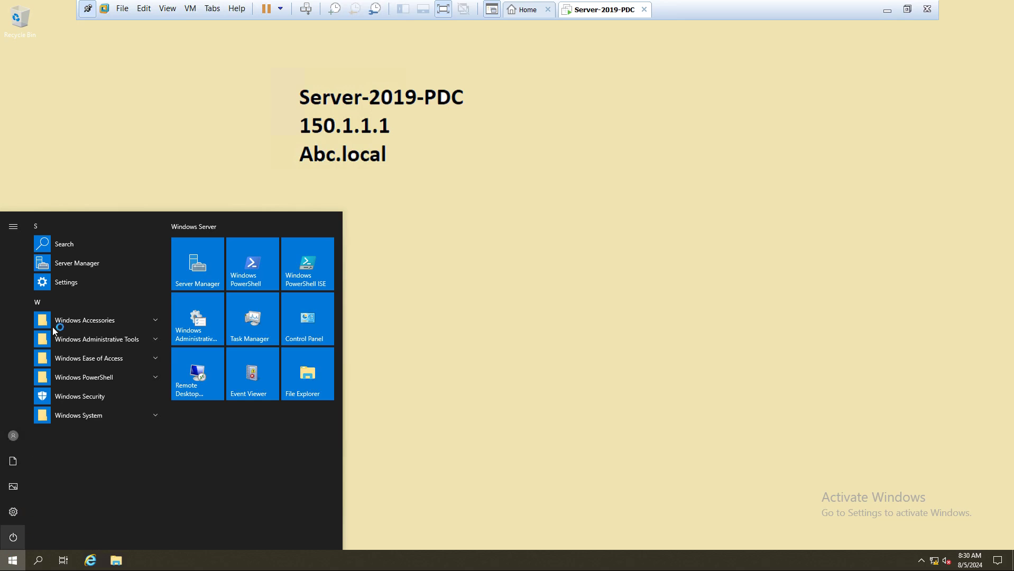
left_click(97, 338)
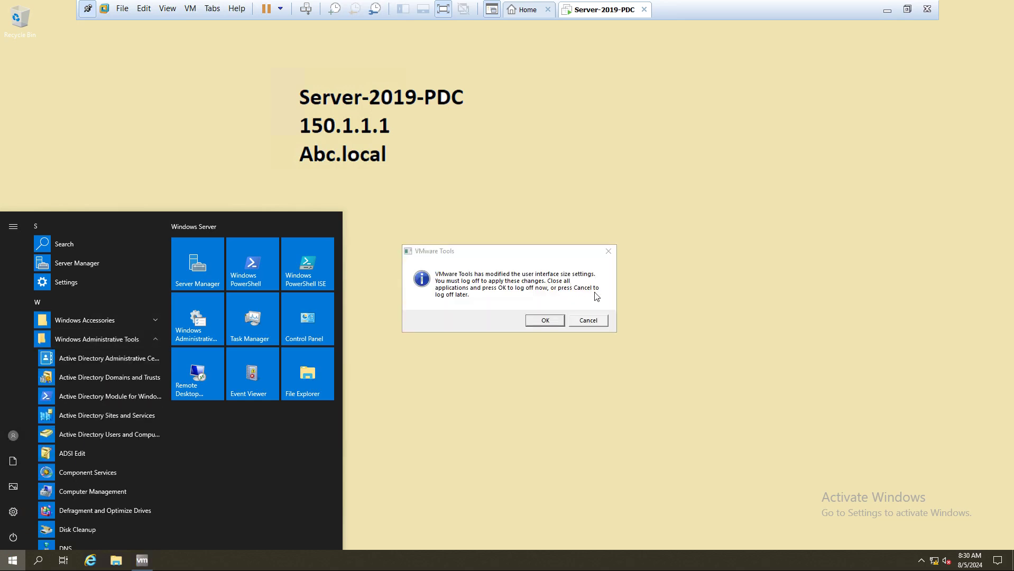
left_click(587, 320)
Return to the VMware window and magnify the screen to 200%
mouse_move(677, 8)
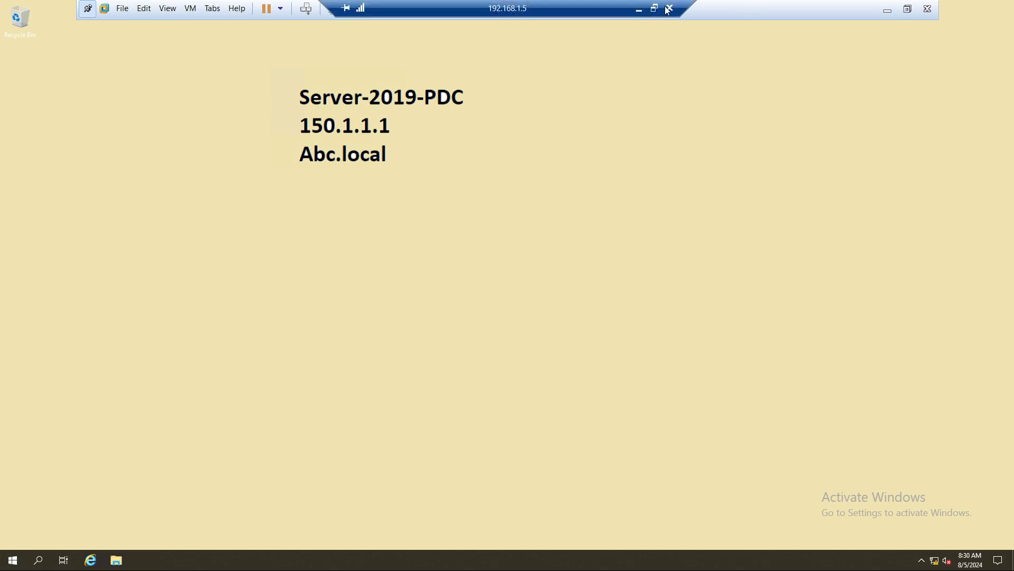
left_click(641, 10)
left_click(100, 560)
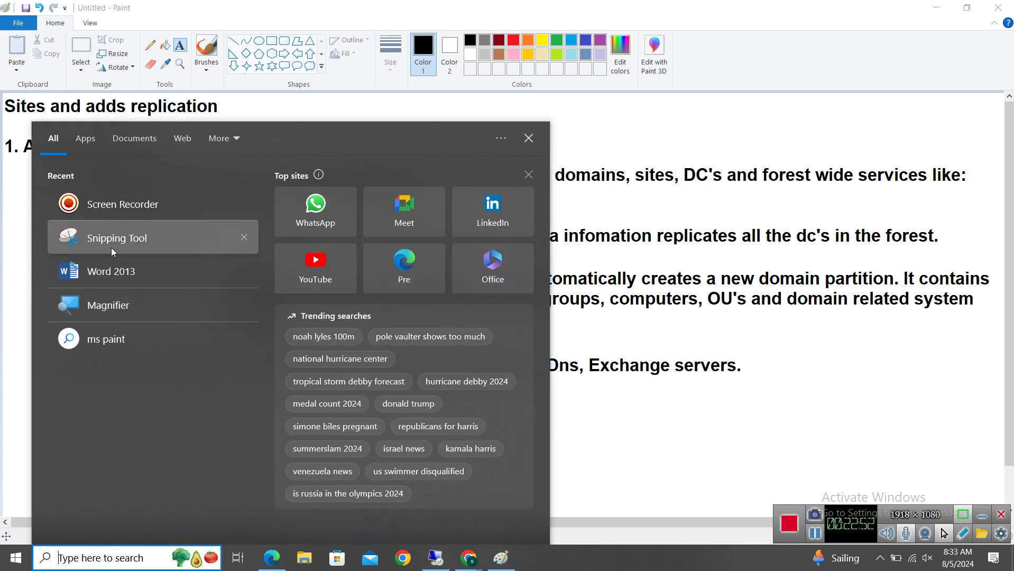
key("Escape")
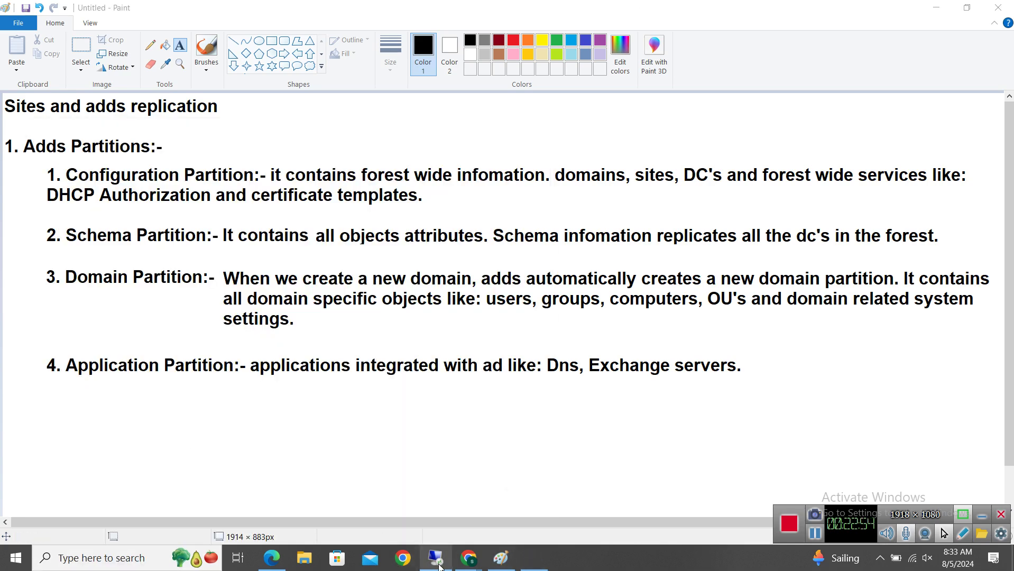
left_click(438, 561)
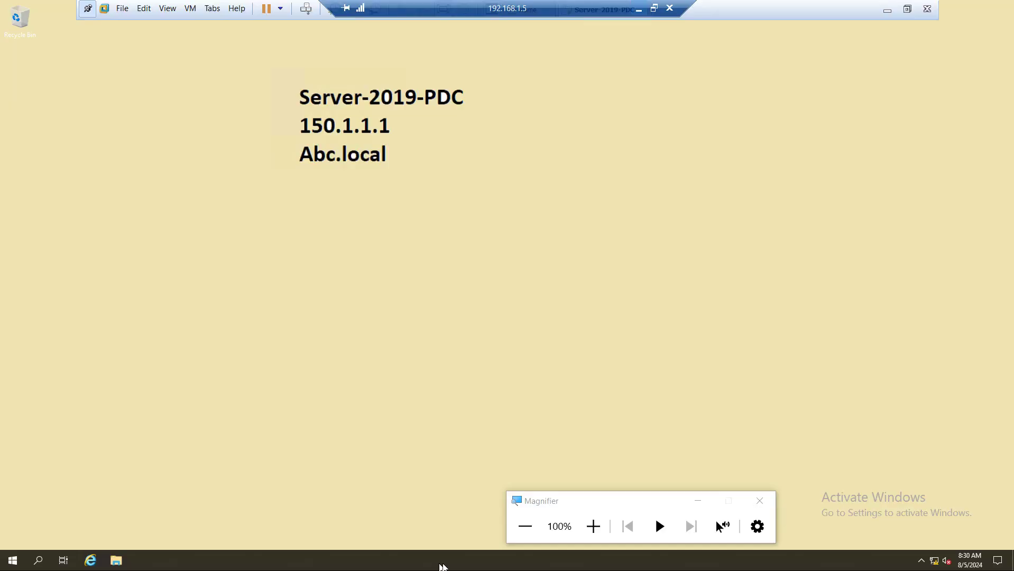
left_click(592, 526)
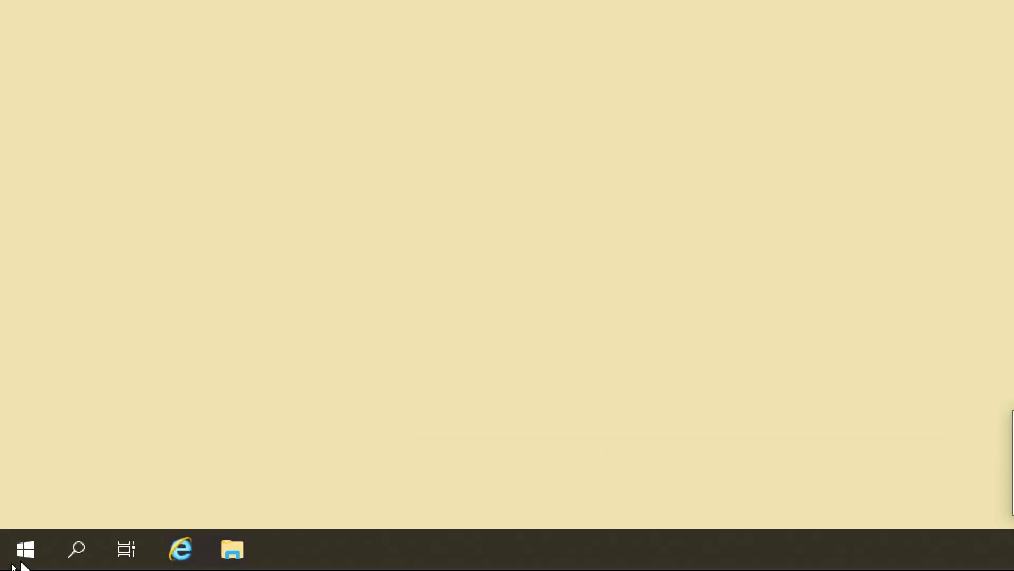
Launch ADSI Edit from Start's Windows Administrative Tools folder on Server-2019-PDC
left_click(29, 549)
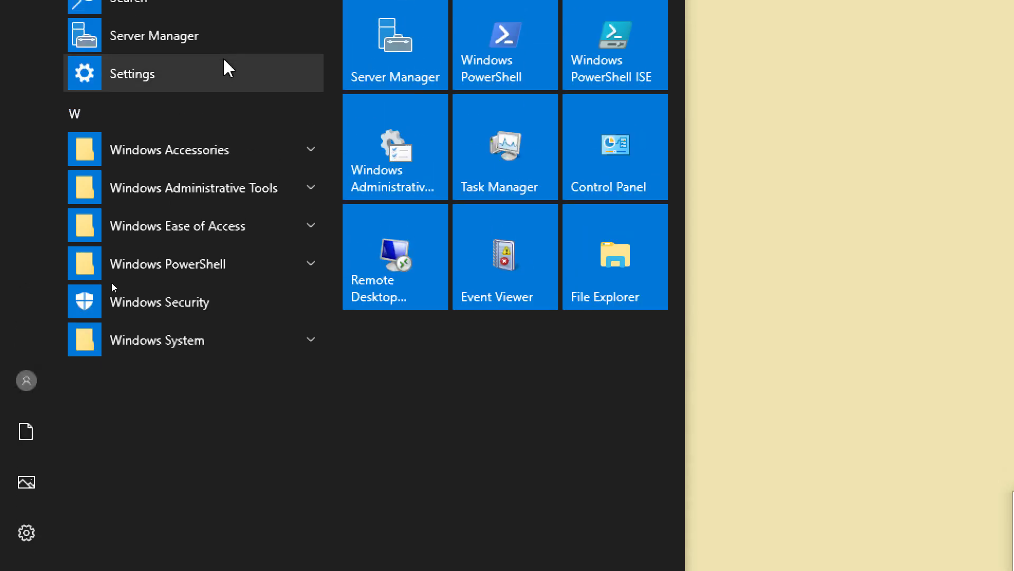
left_click(200, 188)
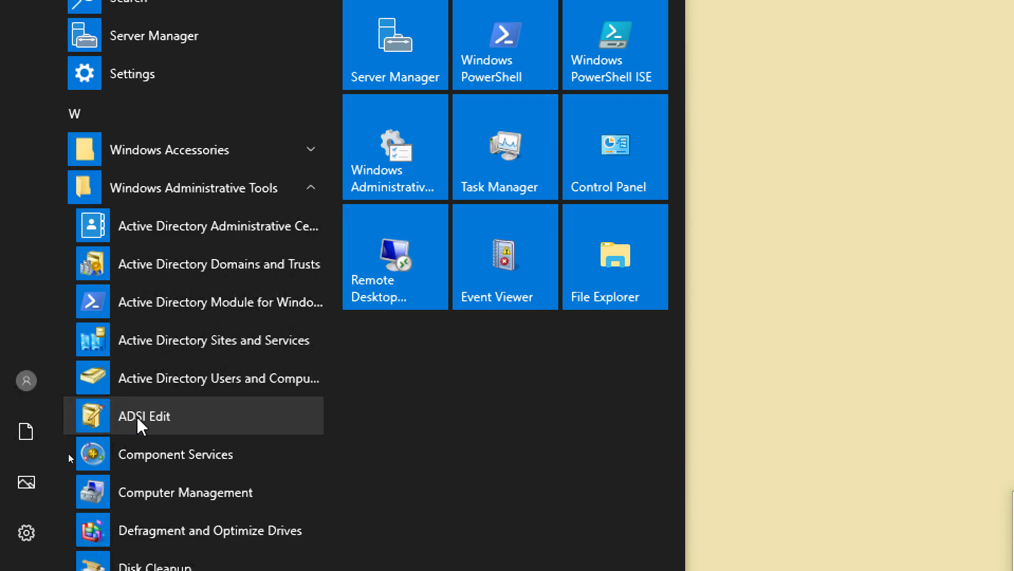
left_click(136, 416)
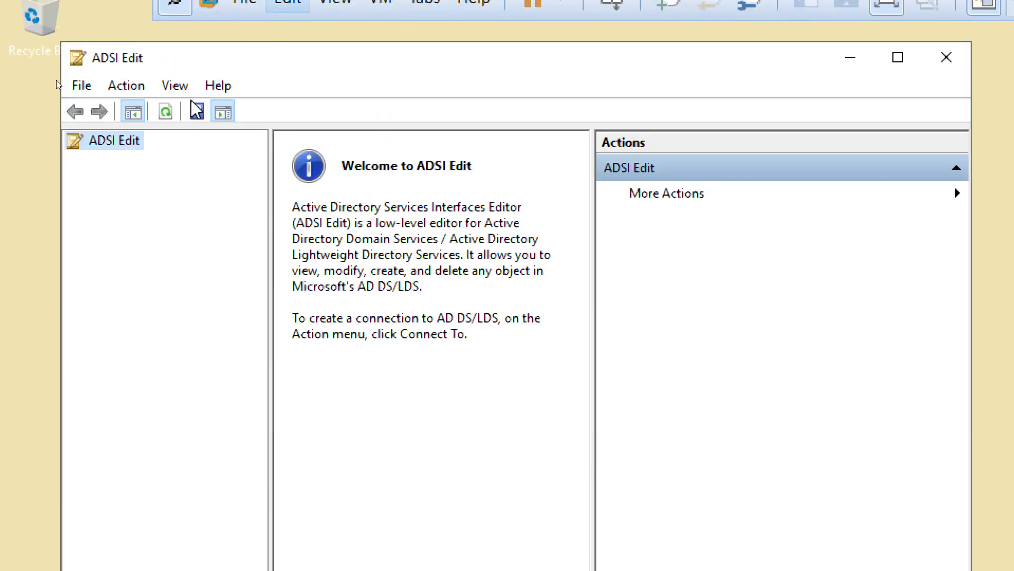
Connect ADSI Edit to the Configuration well-known naming context
right_click(87, 140)
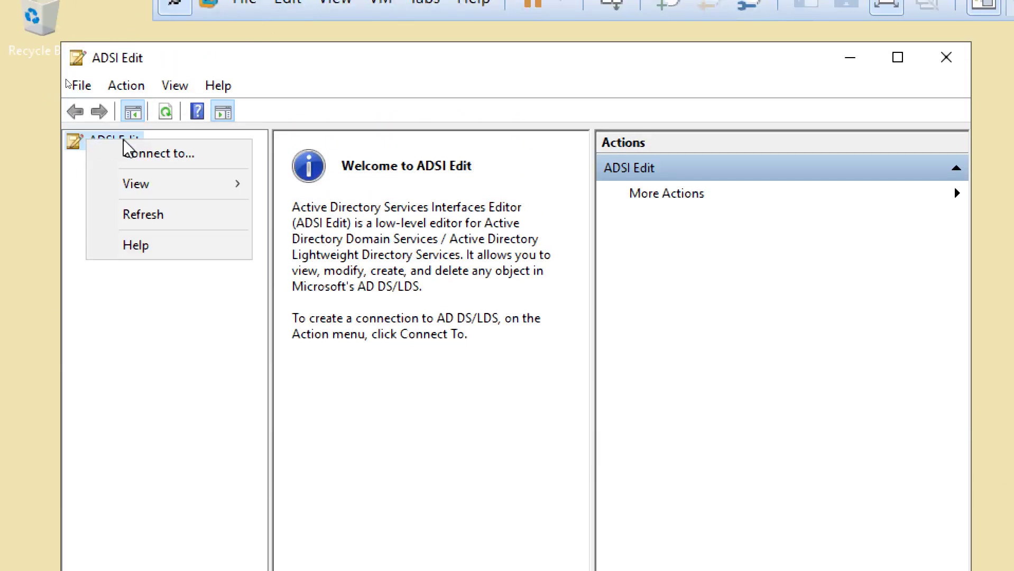
left_click(174, 155)
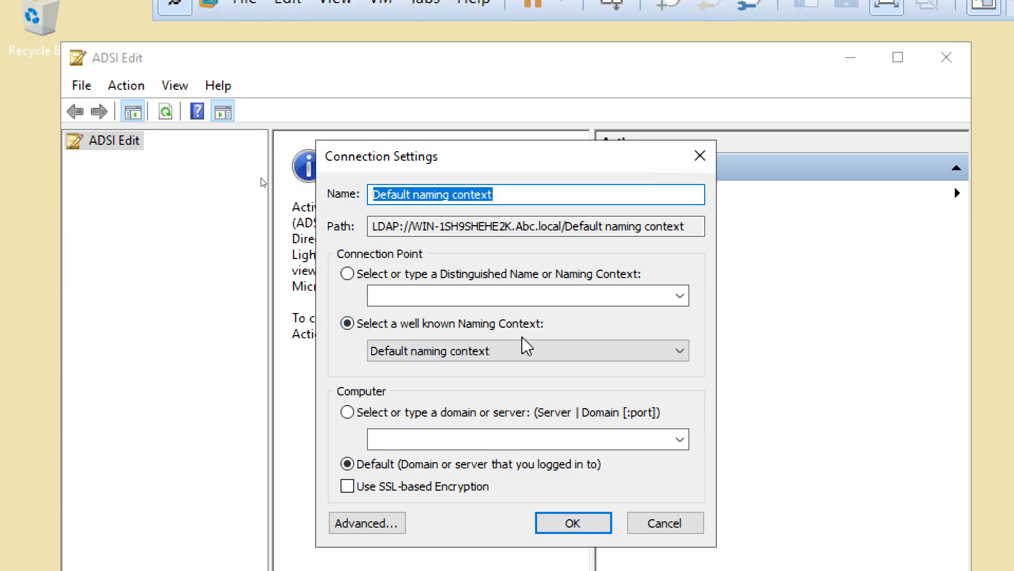
left_click(450, 359)
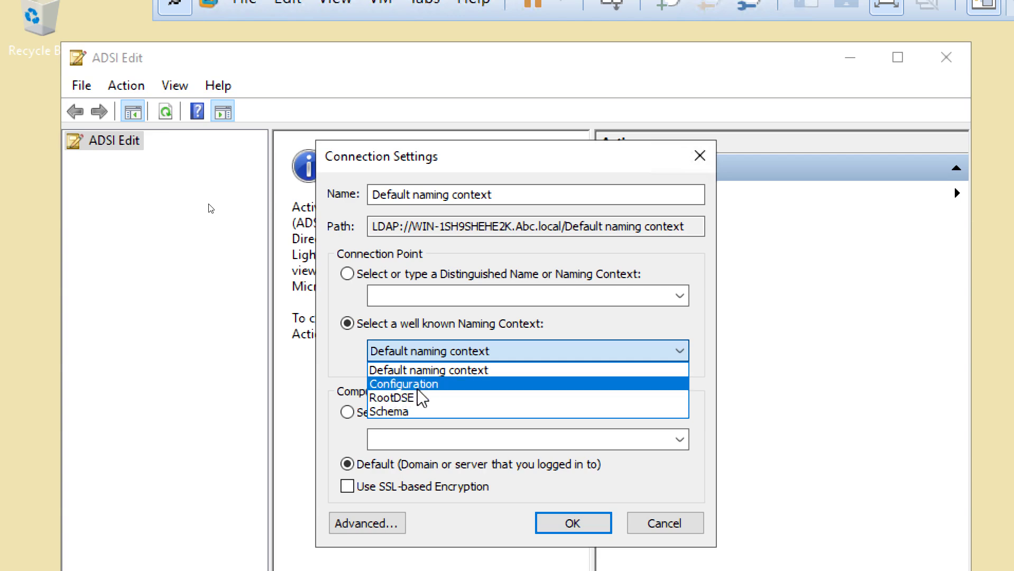
left_click(418, 390)
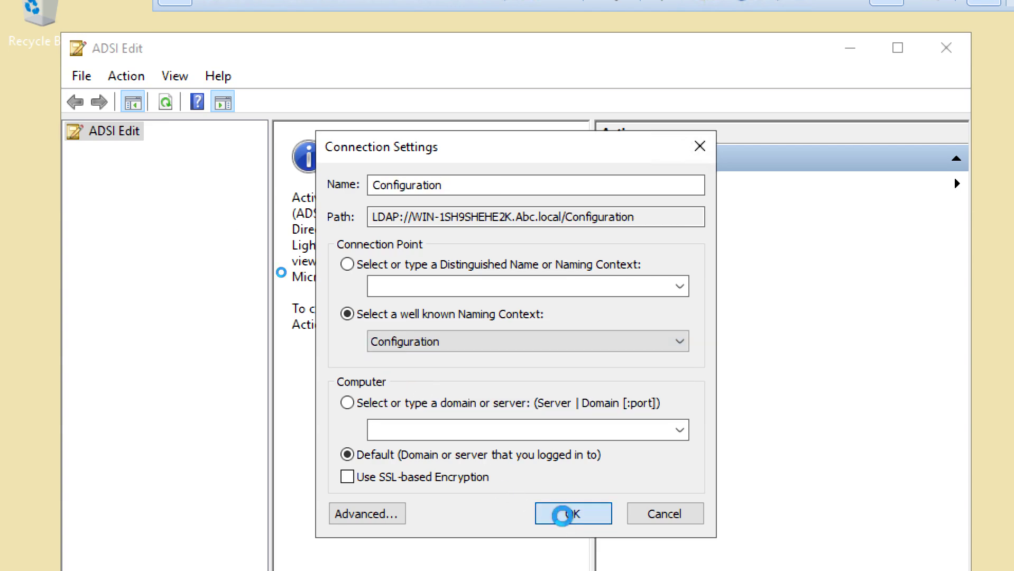
left_click(569, 515)
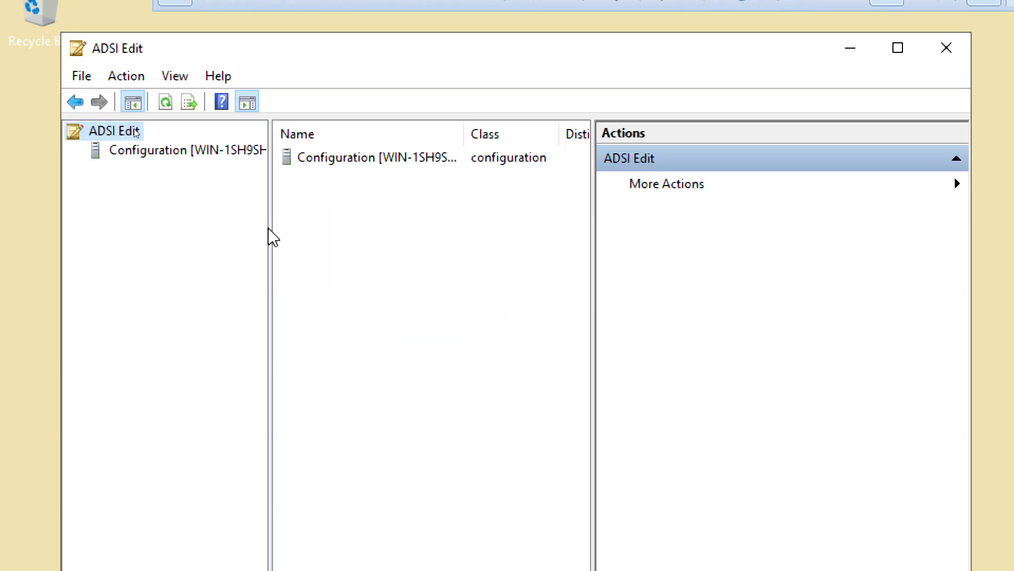
Maximize ADSI Edit, widen the tree pane, and expand the Configuration connection and CN=Configuration
left_click_drag(271, 231, 477, 235)
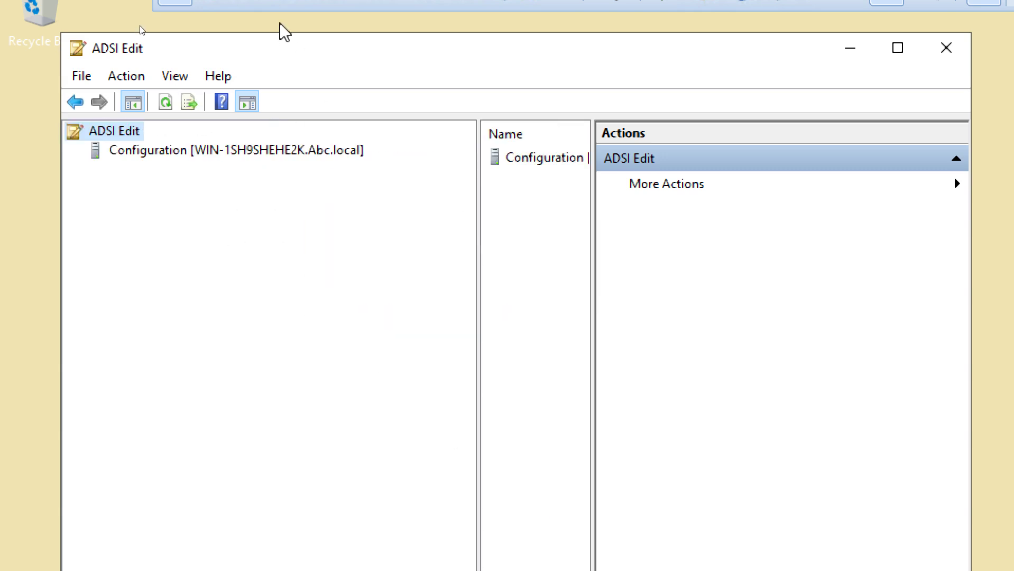
double_click(278, 52)
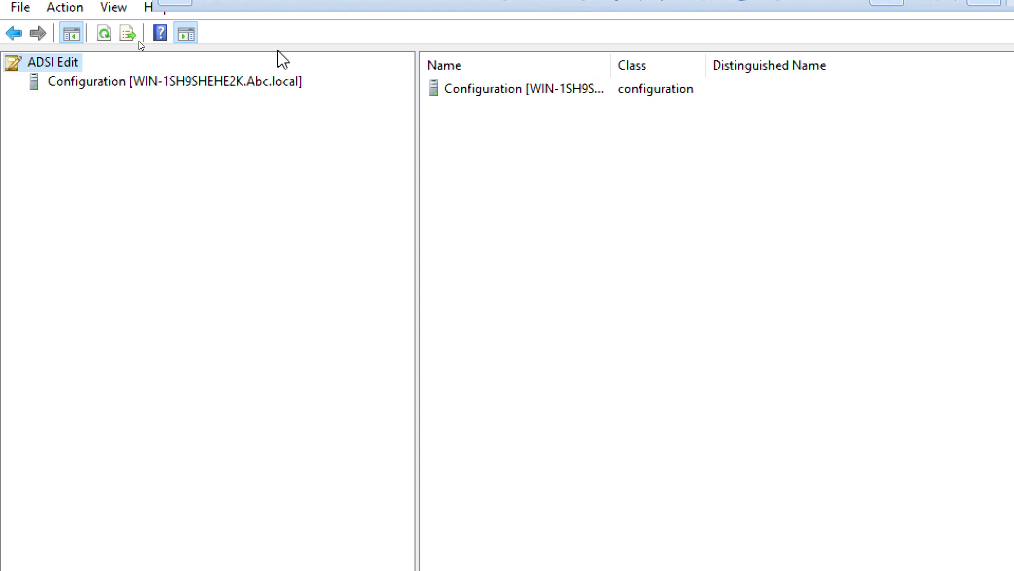
left_click(80, 81)
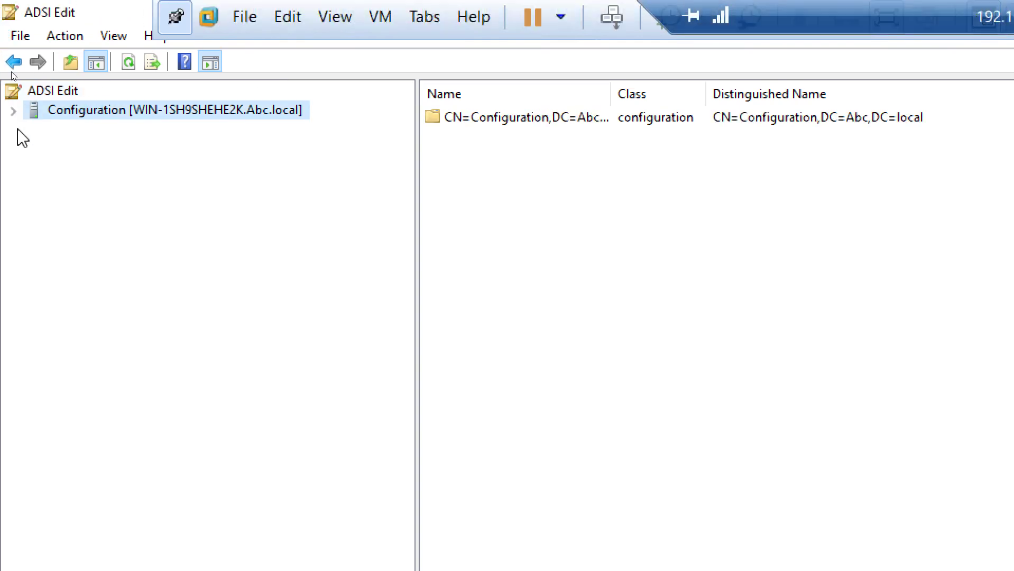
left_click(14, 111)
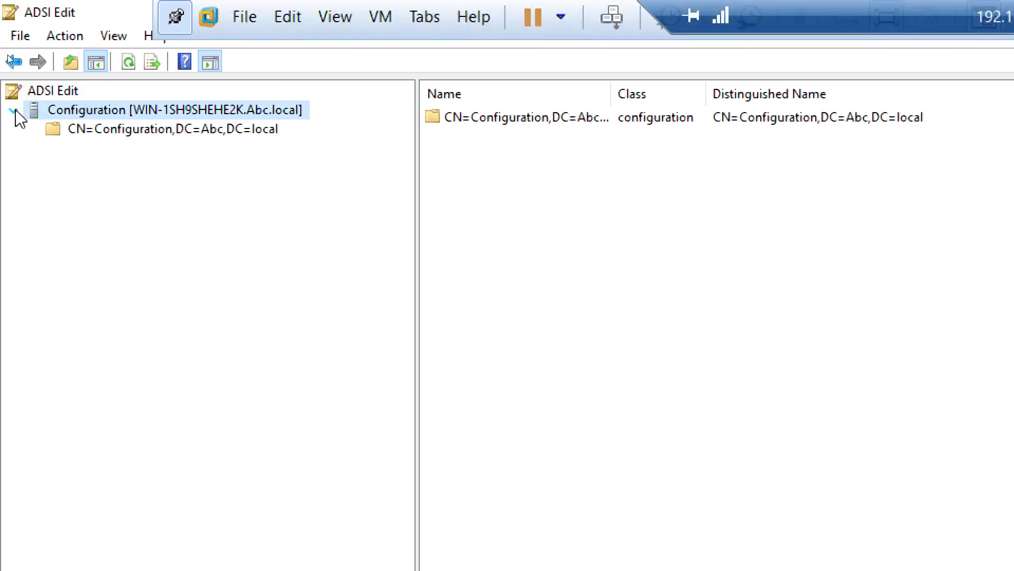
left_click(85, 135)
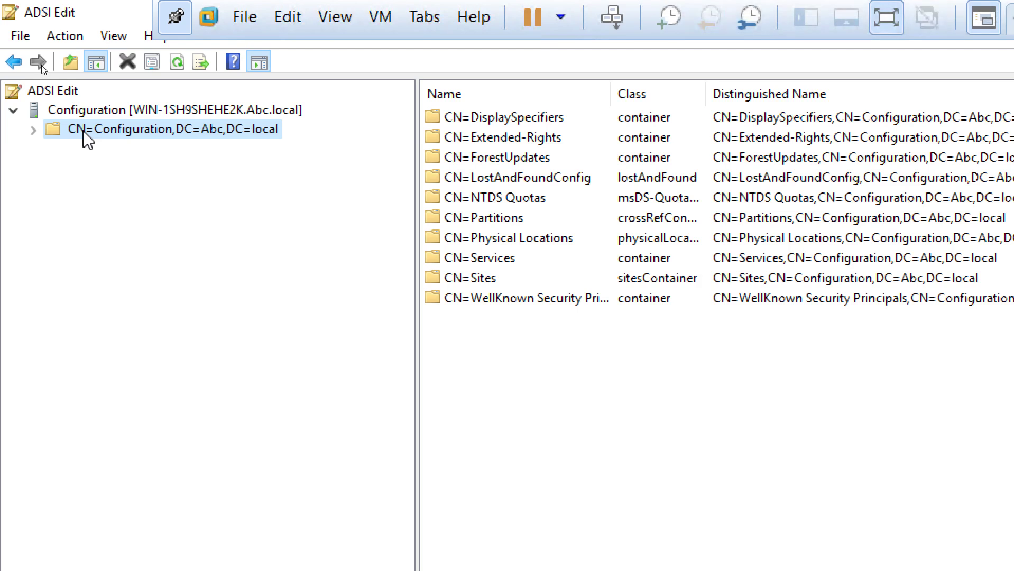
left_click(35, 132)
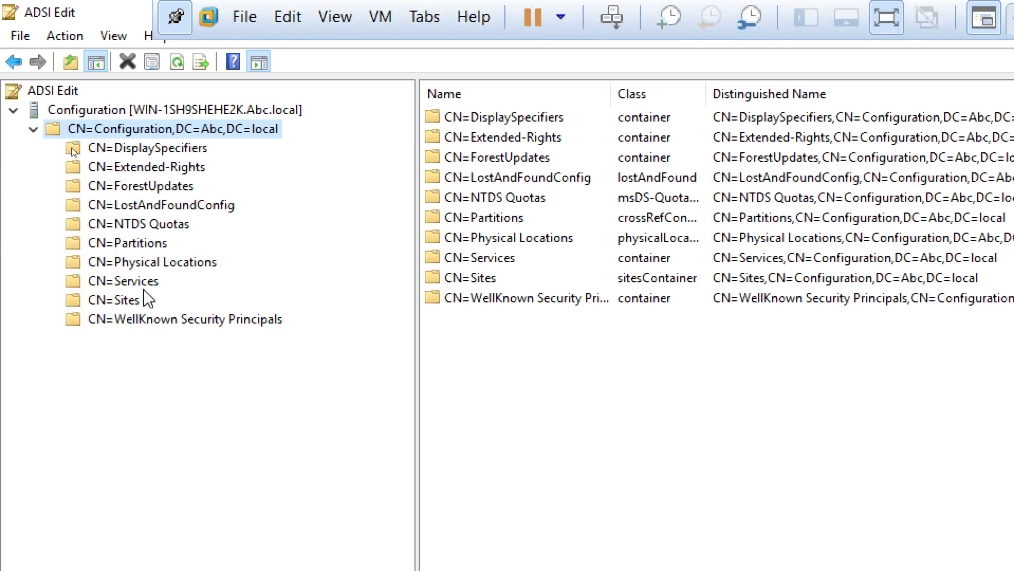
Browse CN=Sites and the CN=Partitions crossRef entries ABC1, ABC, CDC1 and CDC2
left_click(133, 305)
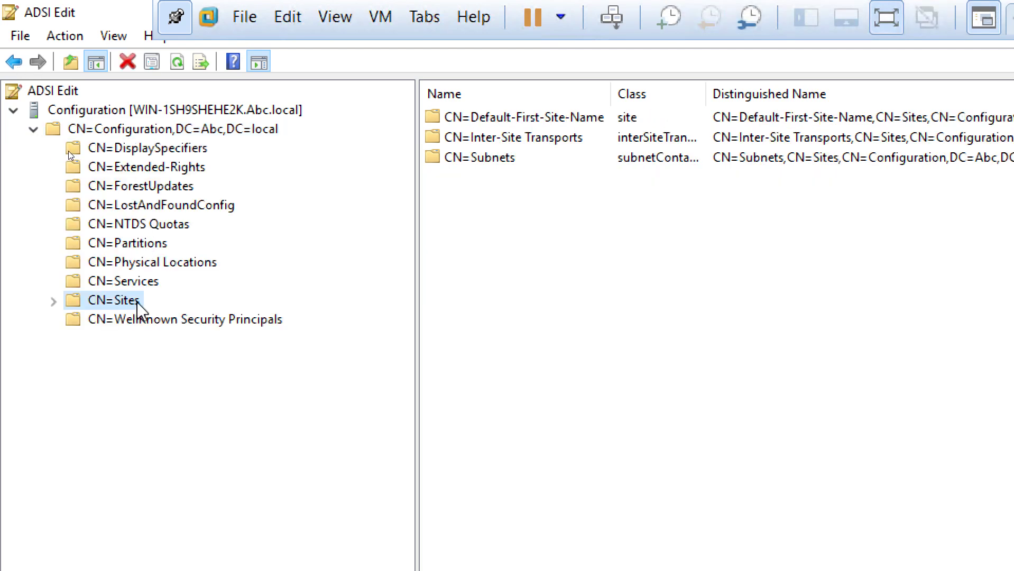
left_click(54, 302)
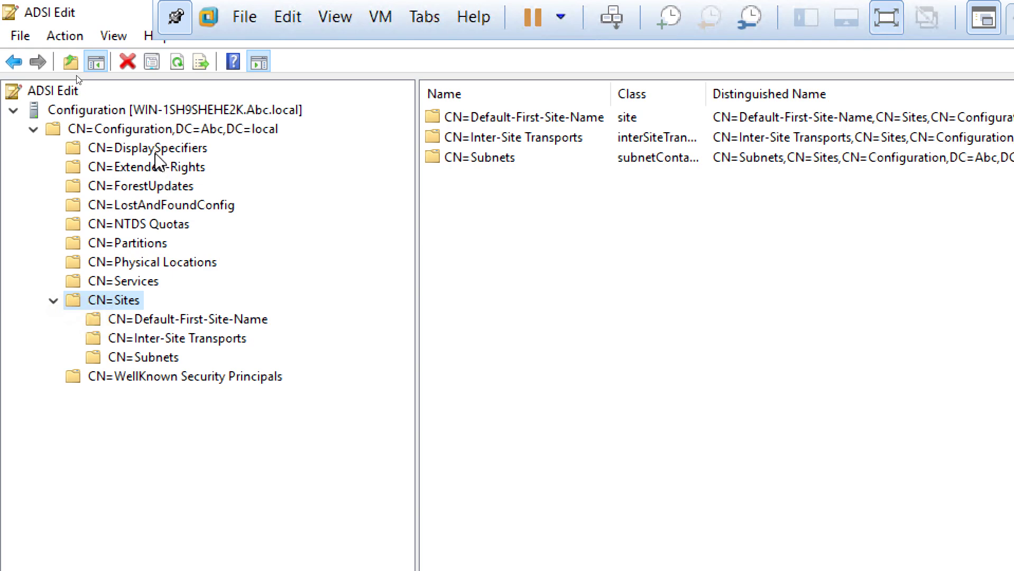
left_click(138, 246)
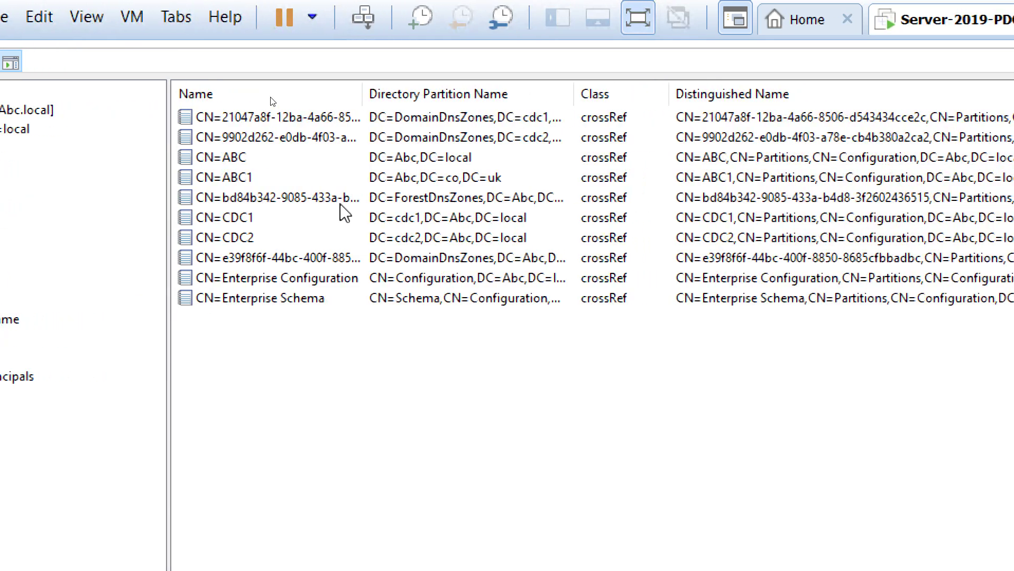
left_click(237, 179)
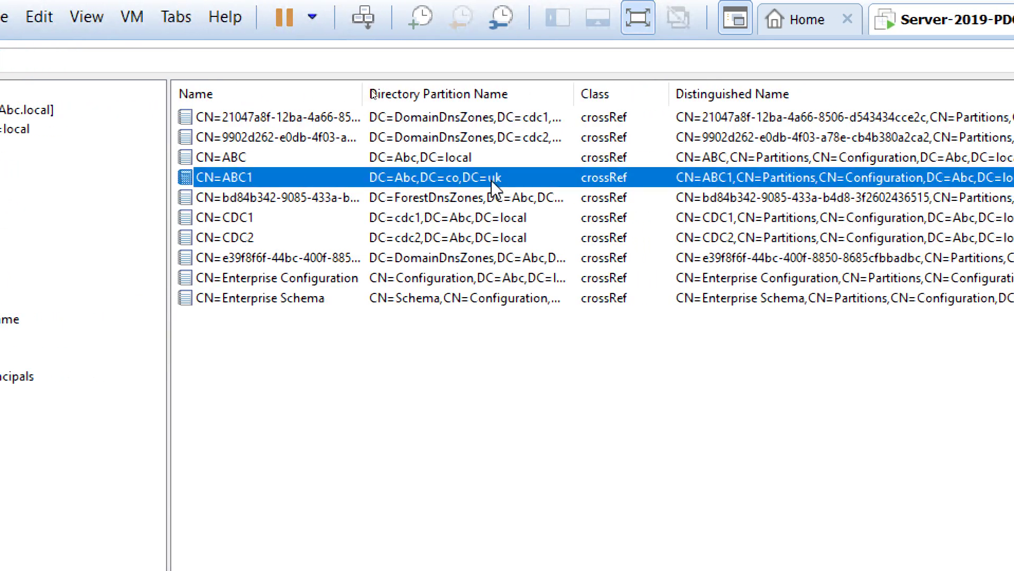
left_click(436, 159)
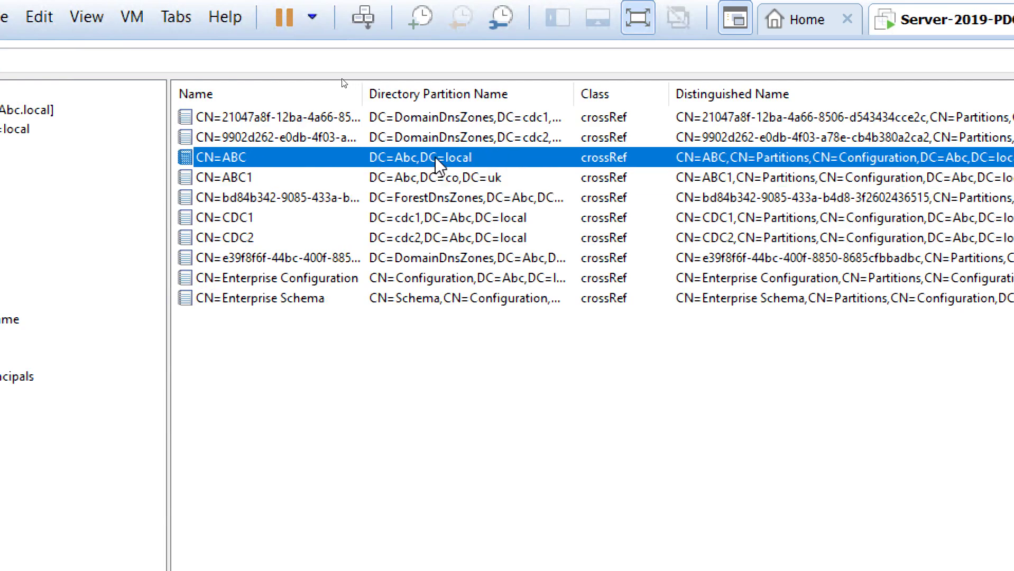
left_click(437, 218)
left_click(441, 236)
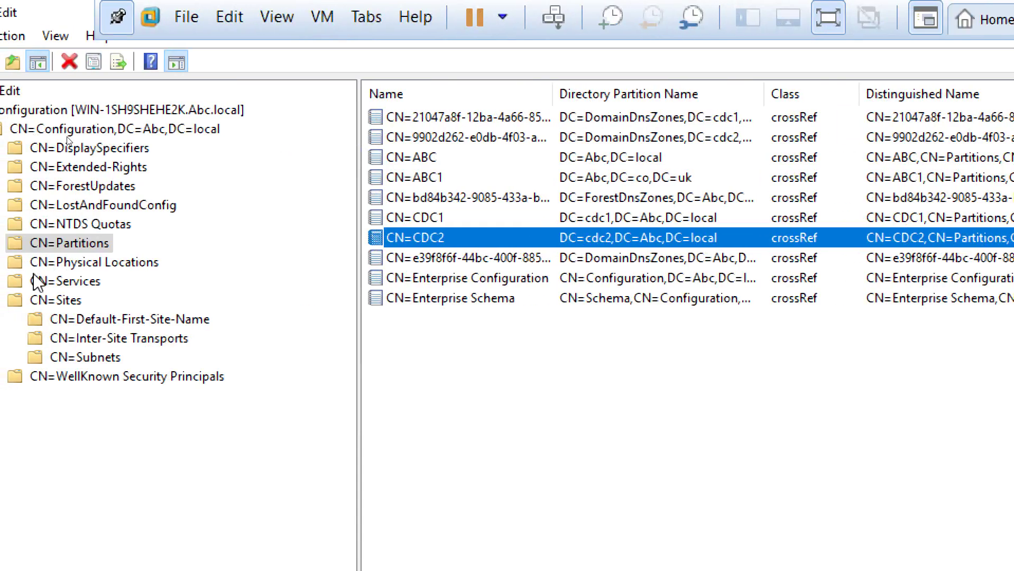
Open Default-First-Site-Name and expand CN=Servers to list the four servers
left_click(71, 299)
double_click(468, 118)
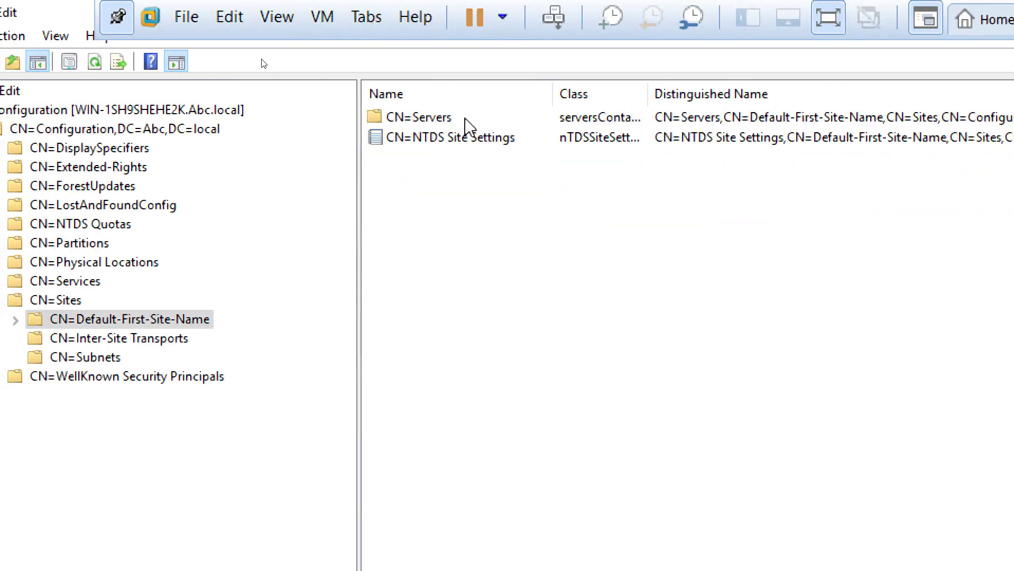
double_click(444, 118)
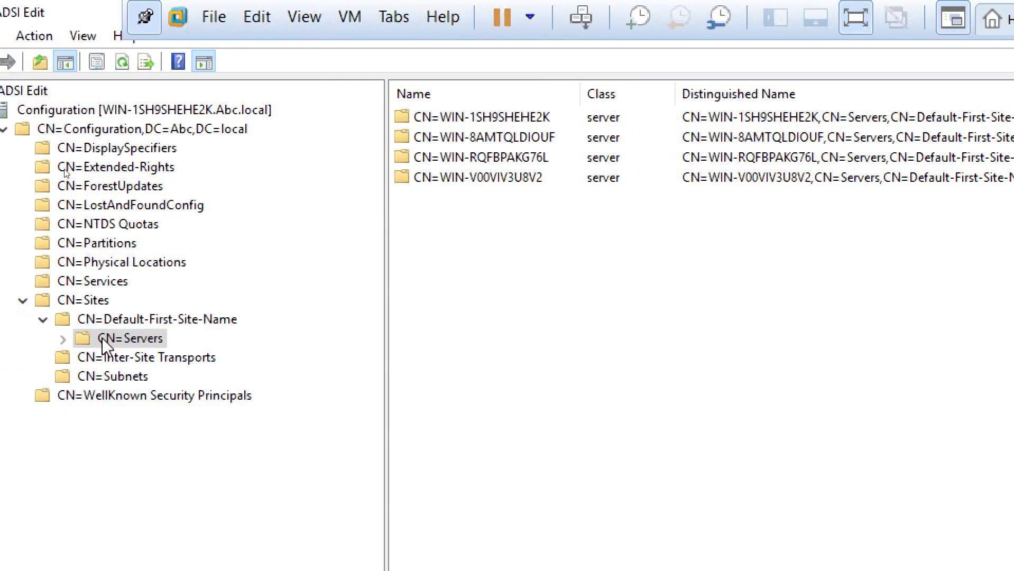
left_click(64, 339)
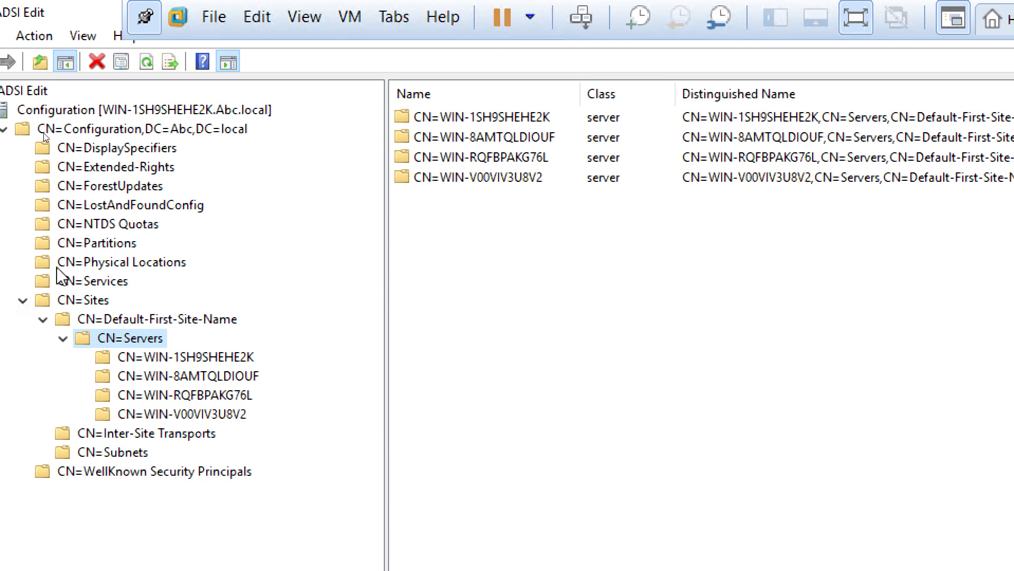
Expand CN=Services and CN=Windows NT, then select CN=Directory Service
left_click(74, 284)
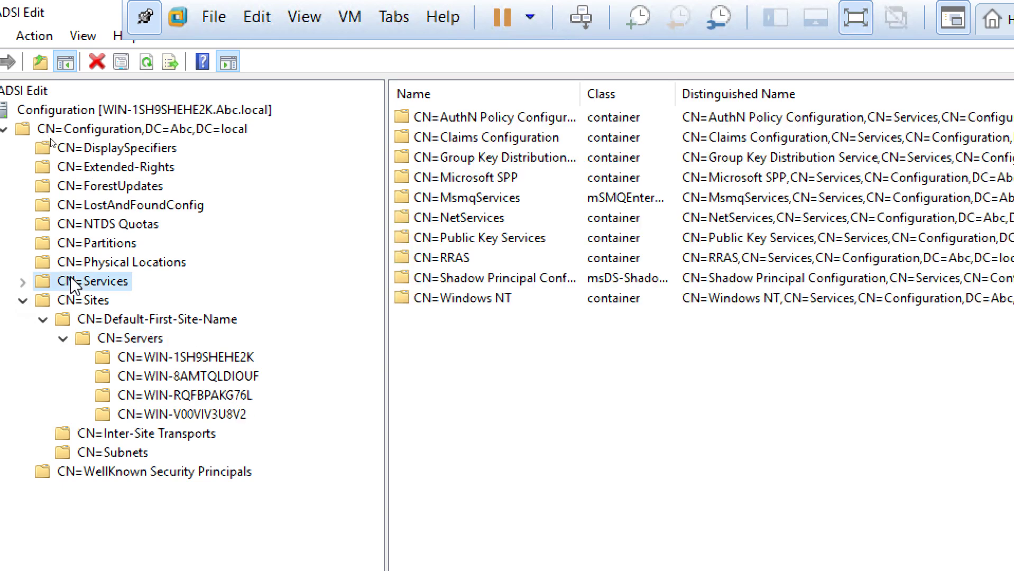
left_click(23, 282)
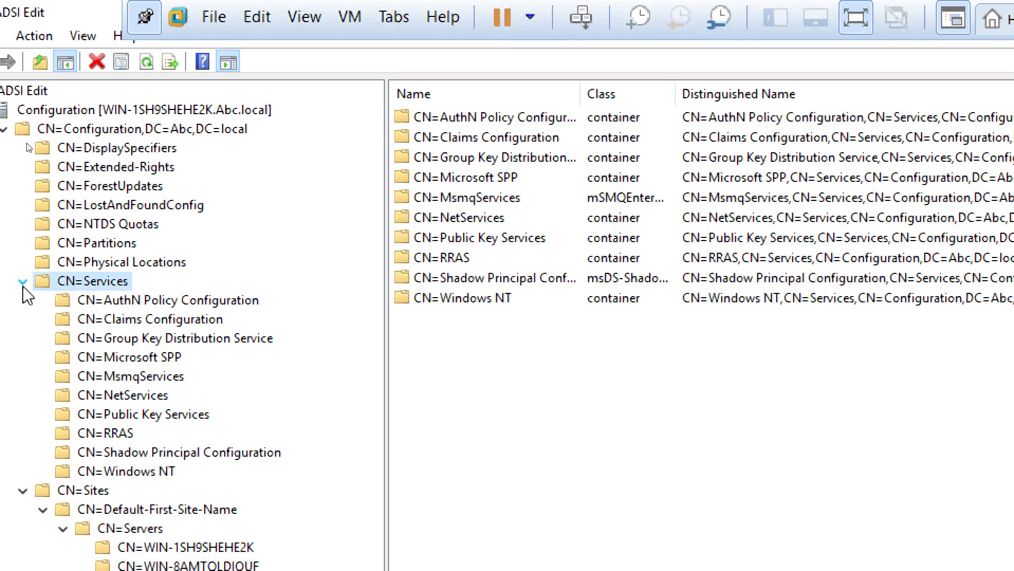
left_click(147, 473)
left_click(43, 472)
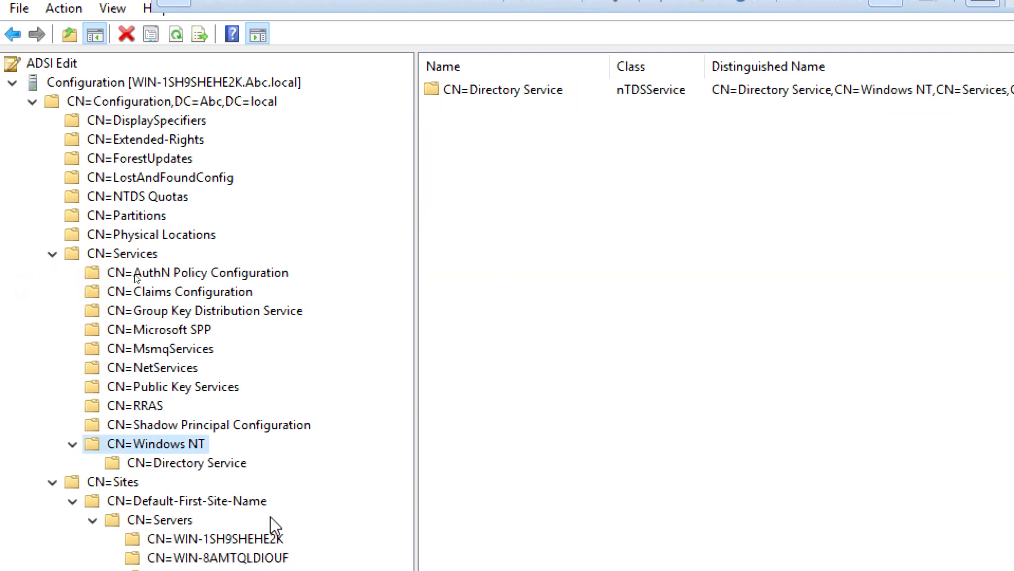
left_click(209, 471)
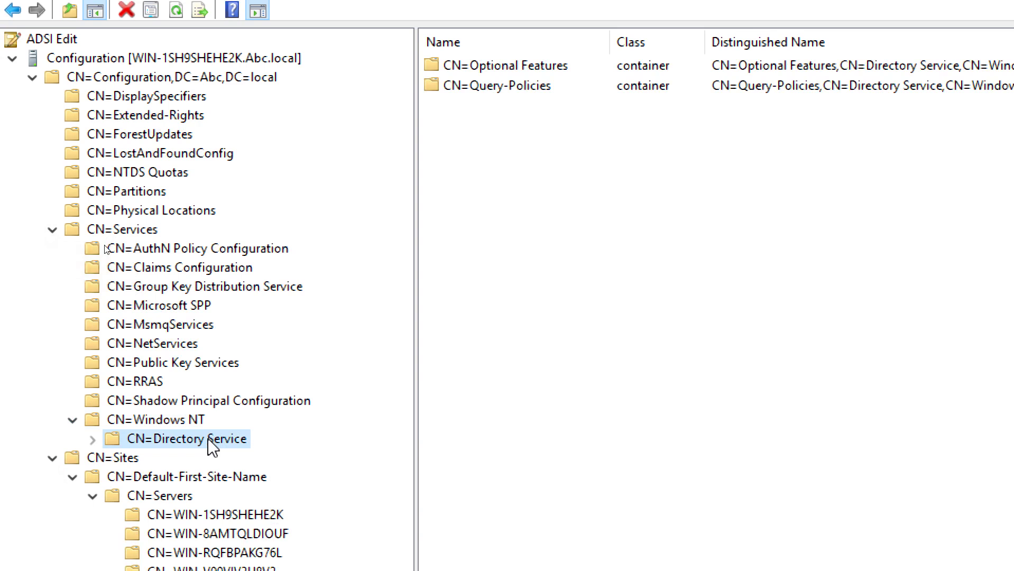
right_click(209, 440)
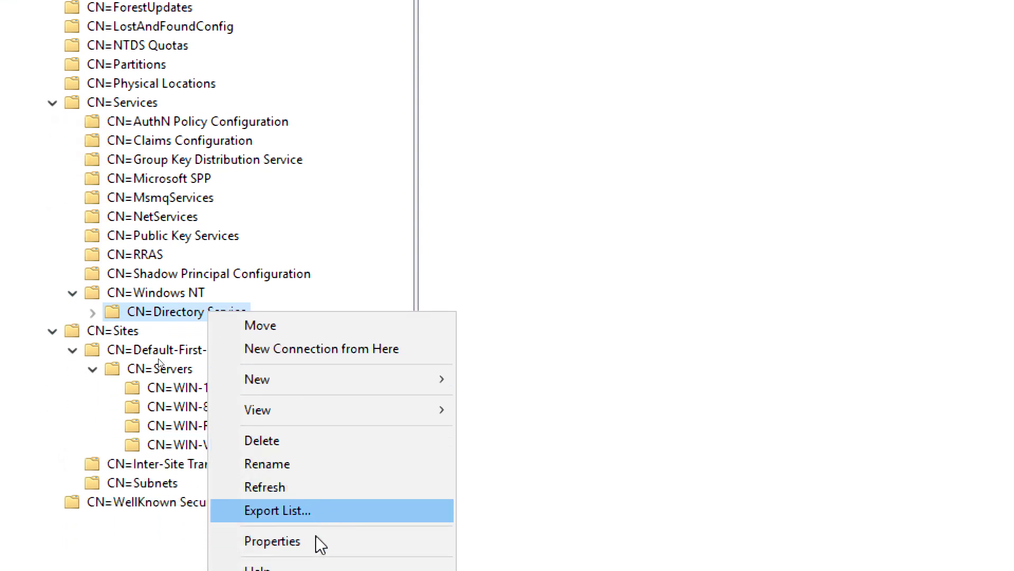
left_click(312, 542)
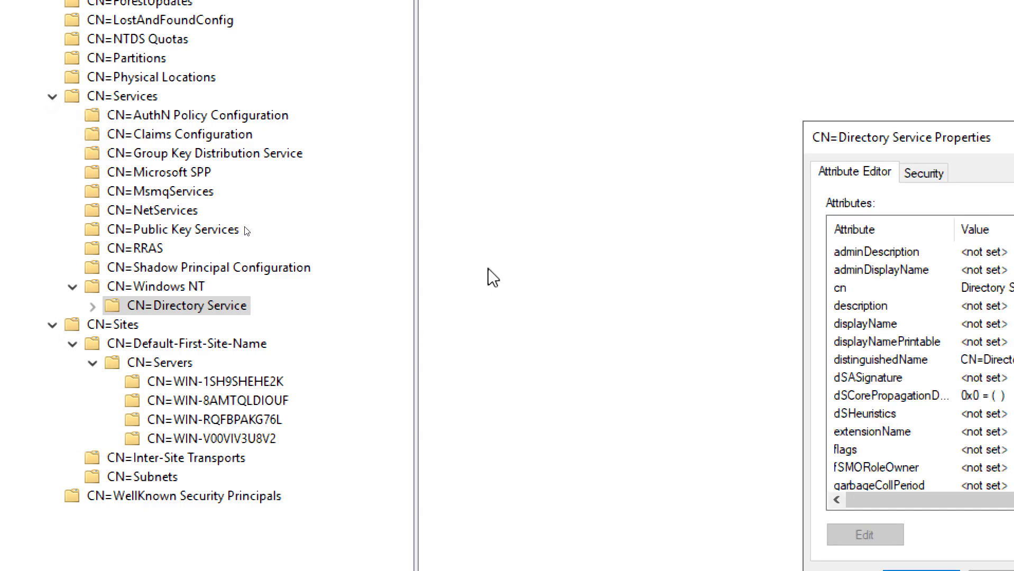
left_click_drag(764, 145, 448, 91)
left_click(416, 235)
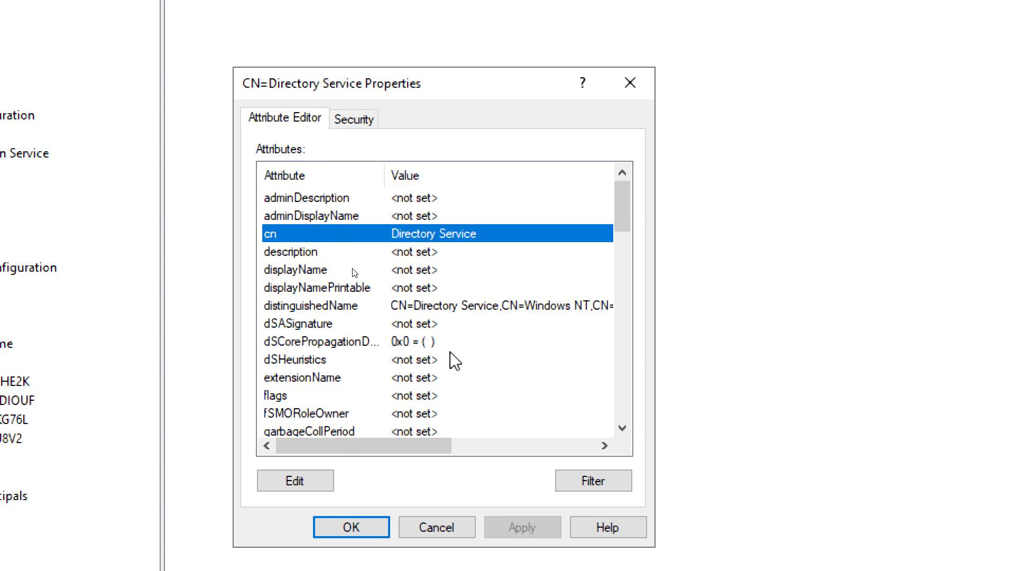
scroll(455, 361, "down", 2)
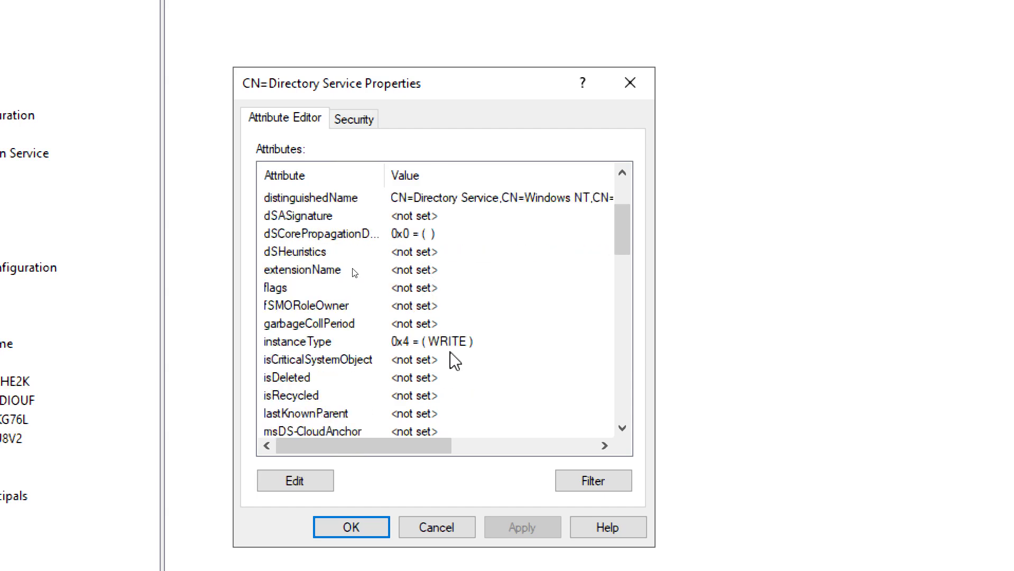
scroll(454, 362, "down", 1)
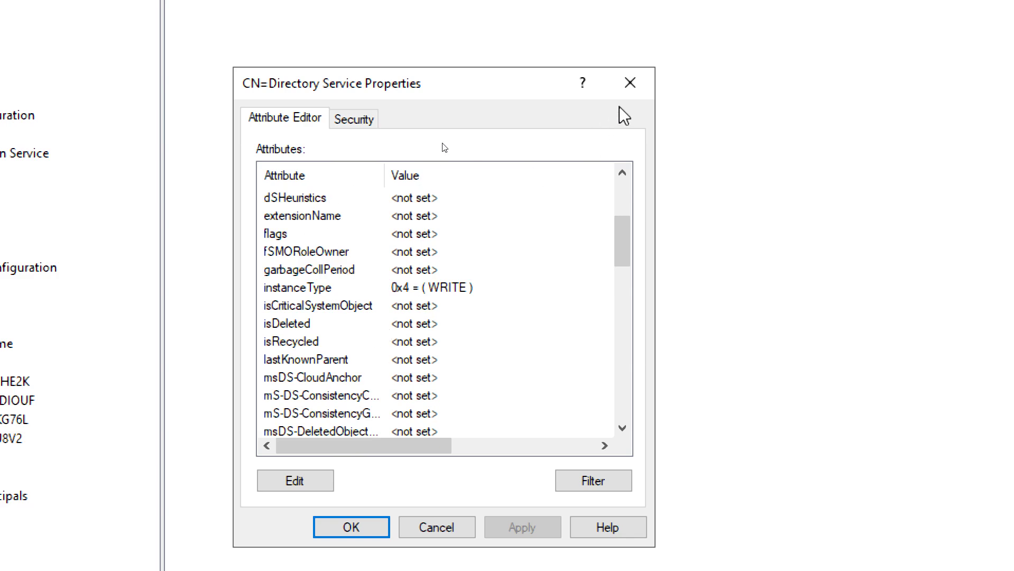
left_click(637, 90)
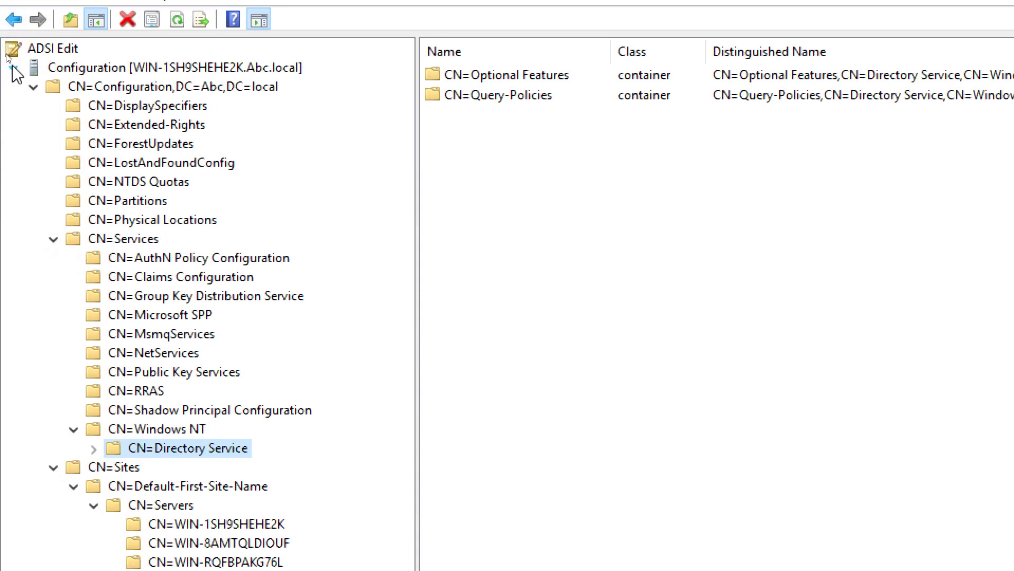
left_click(13, 61)
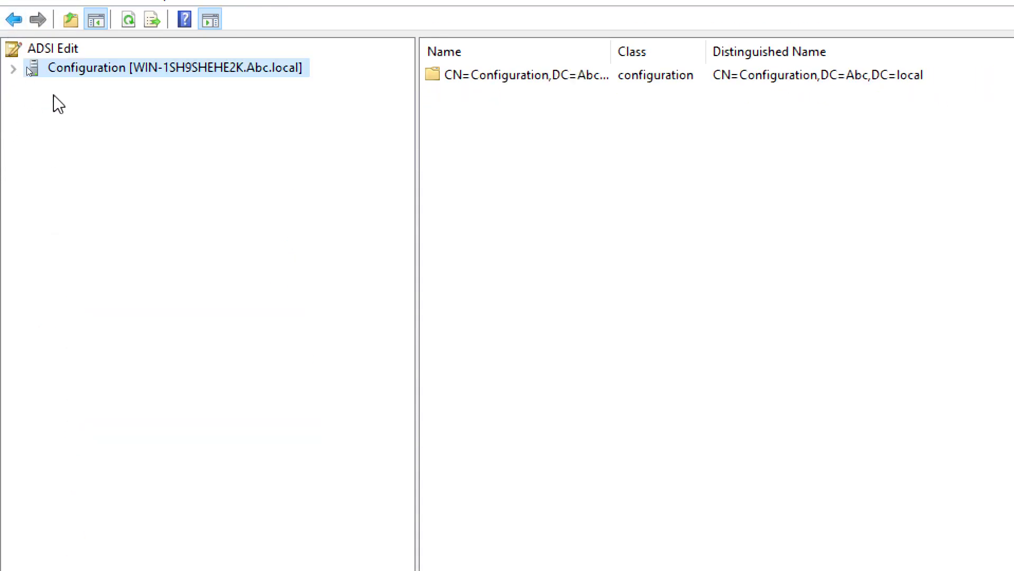
Add a new connection to the Schema well-known naming context
right_click(44, 53)
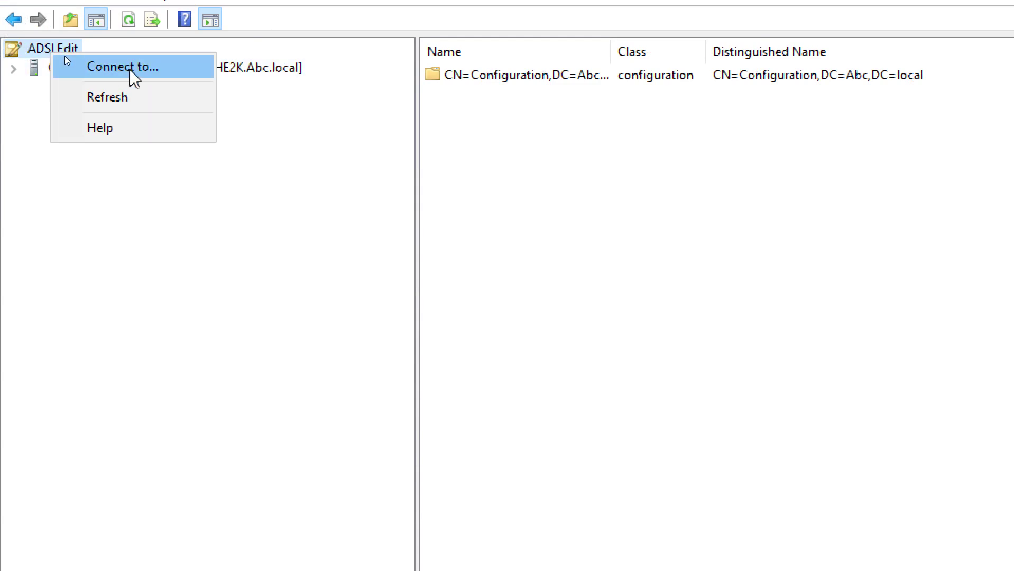
left_click(130, 69)
left_click_drag(898, 315, 322, 115)
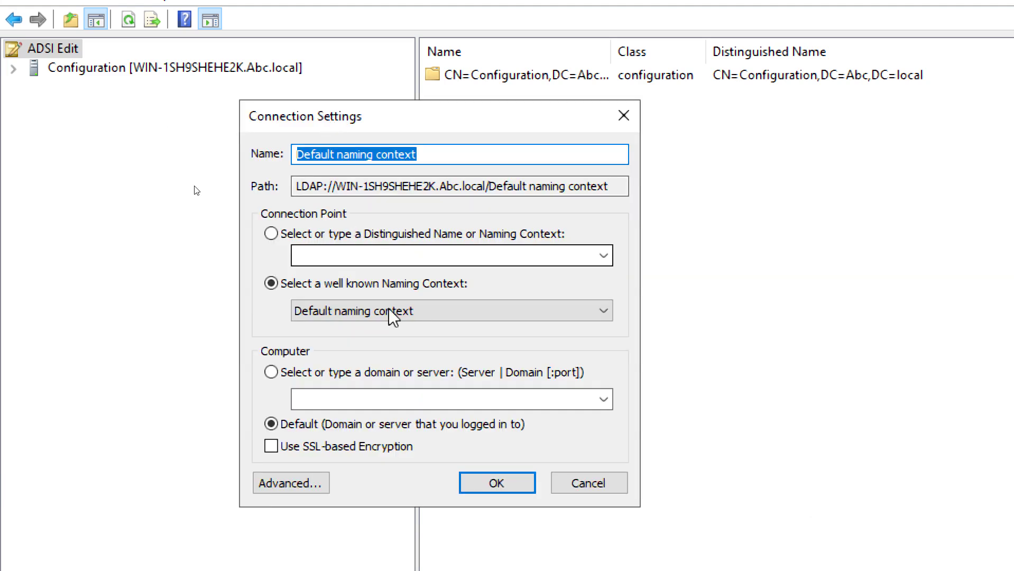
left_click(407, 317)
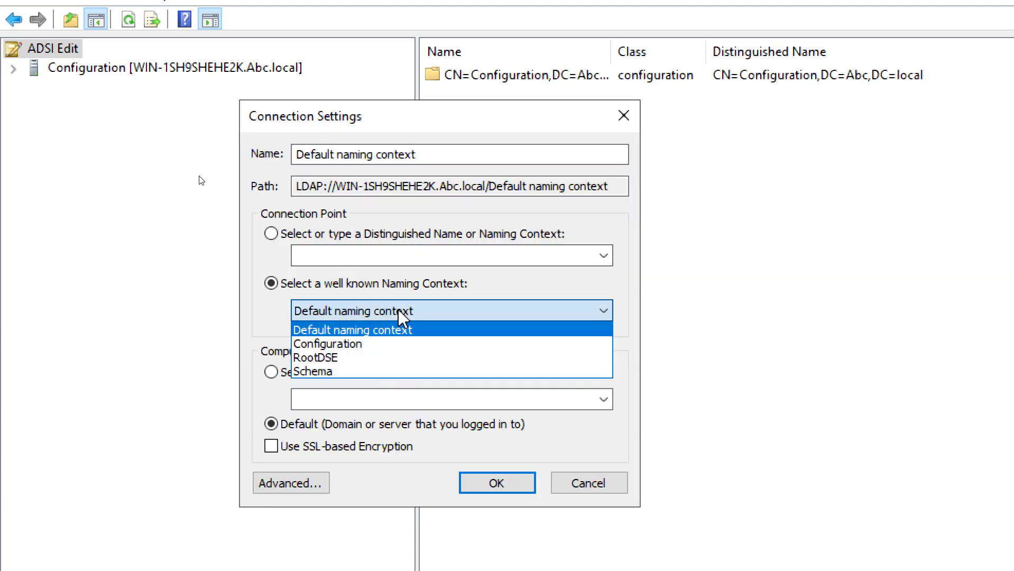
left_click(351, 376)
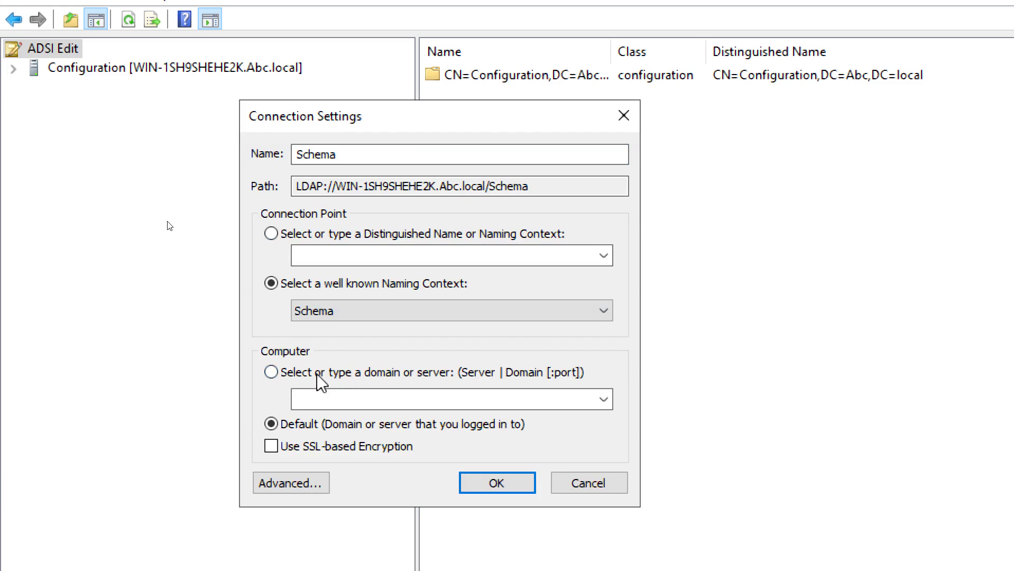
left_click(487, 485)
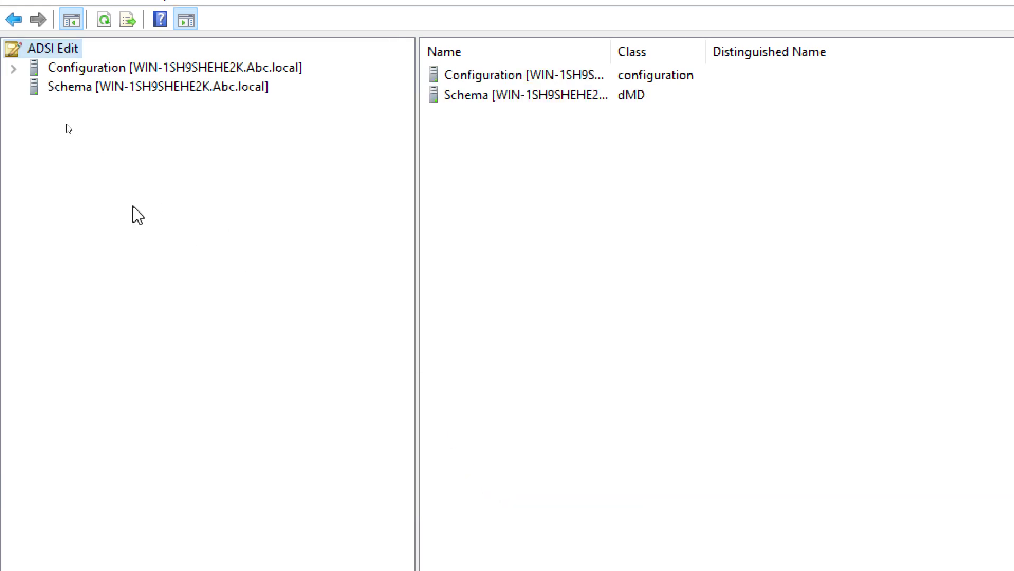
Expand the Schema connection to show CN=Schema,CN=Configuration,DC=Abc,DC=local
left_click(75, 68)
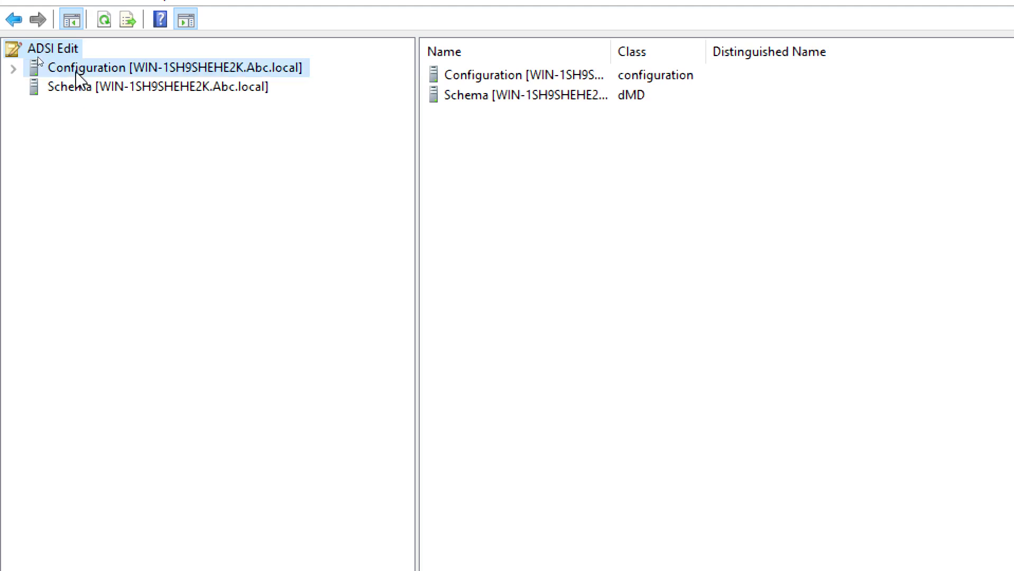
left_click(70, 89)
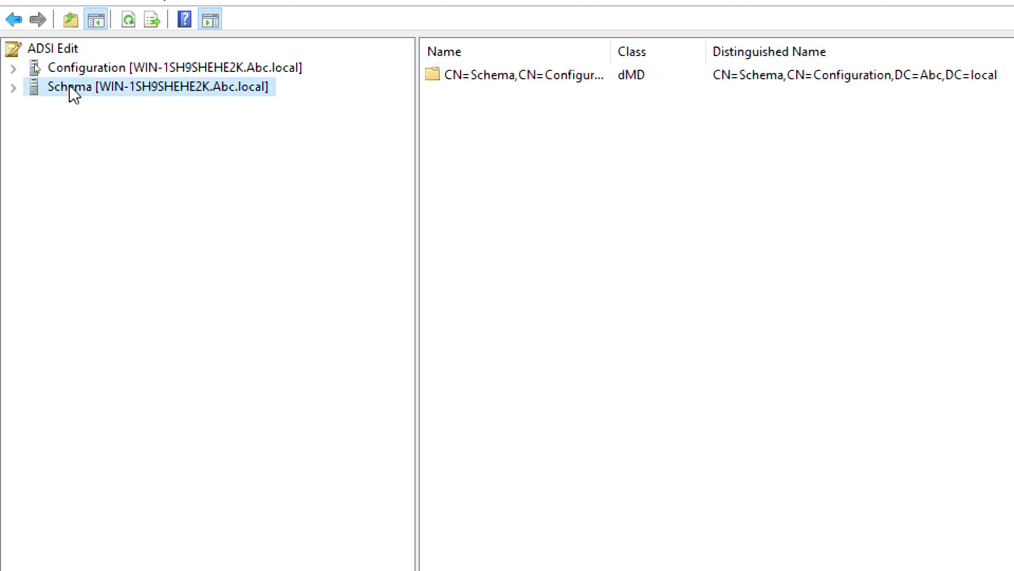
left_click(13, 88)
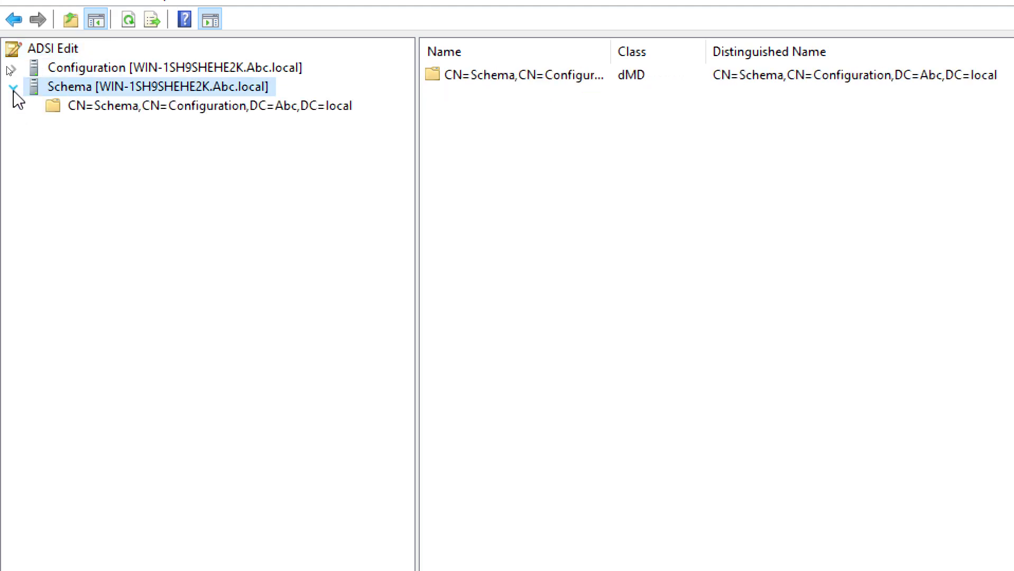
Select the CN=Schema,CN=Configuration,DC=Abc,DC=local node to list objects like CN=account
left_click(130, 105)
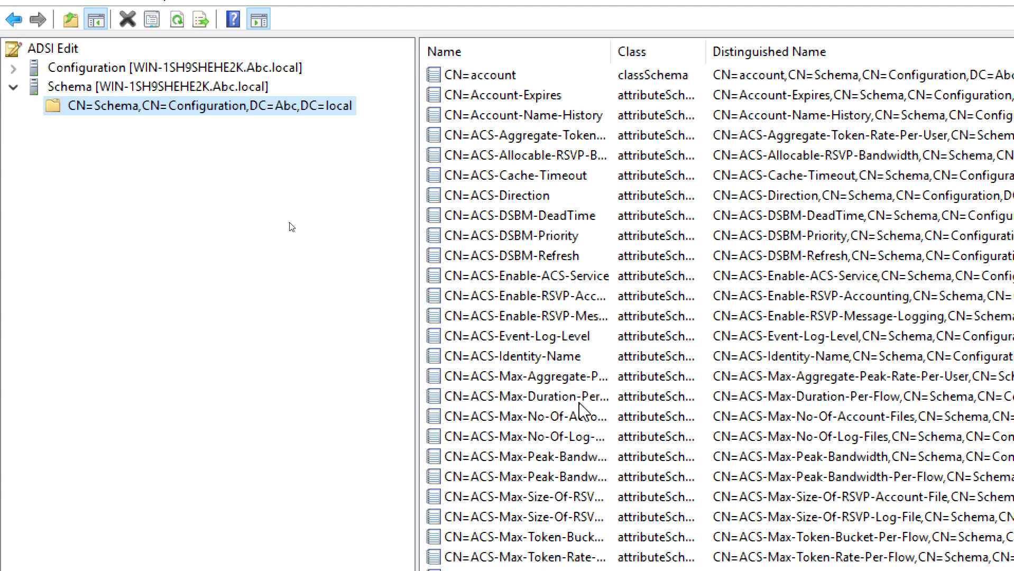
right_click(95, 109)
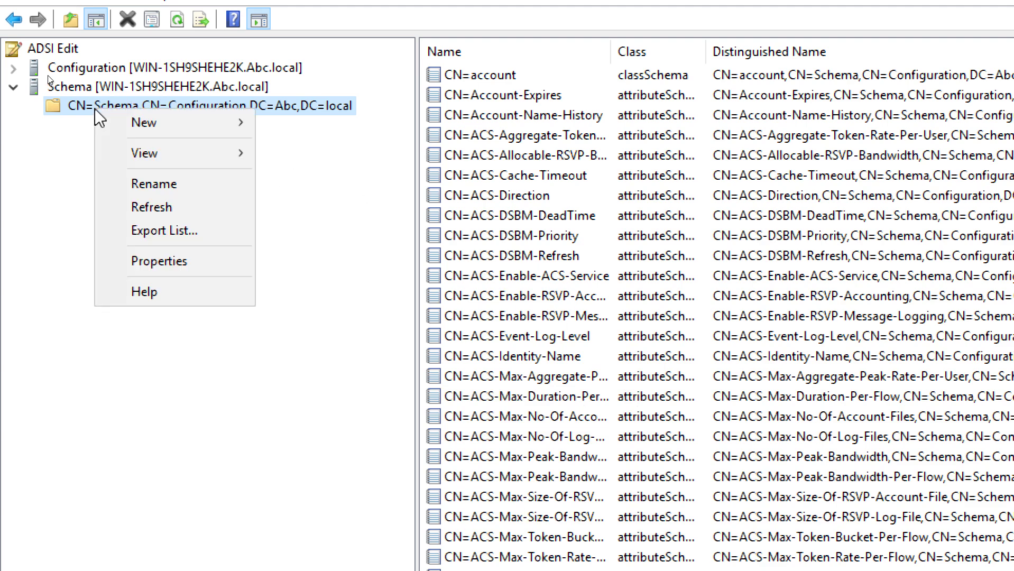
left_click(184, 261)
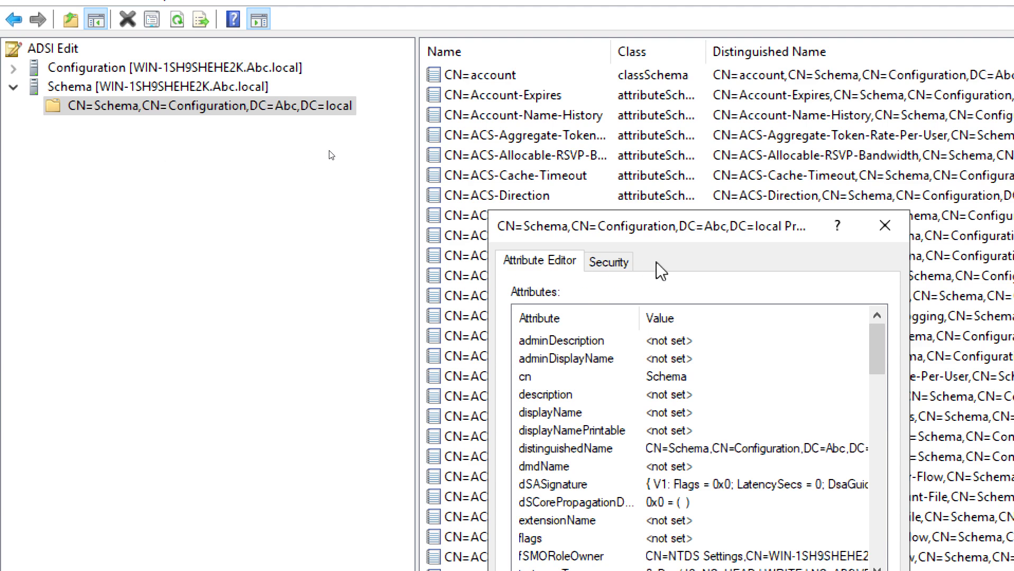
left_click_drag(631, 234, 462, 132)
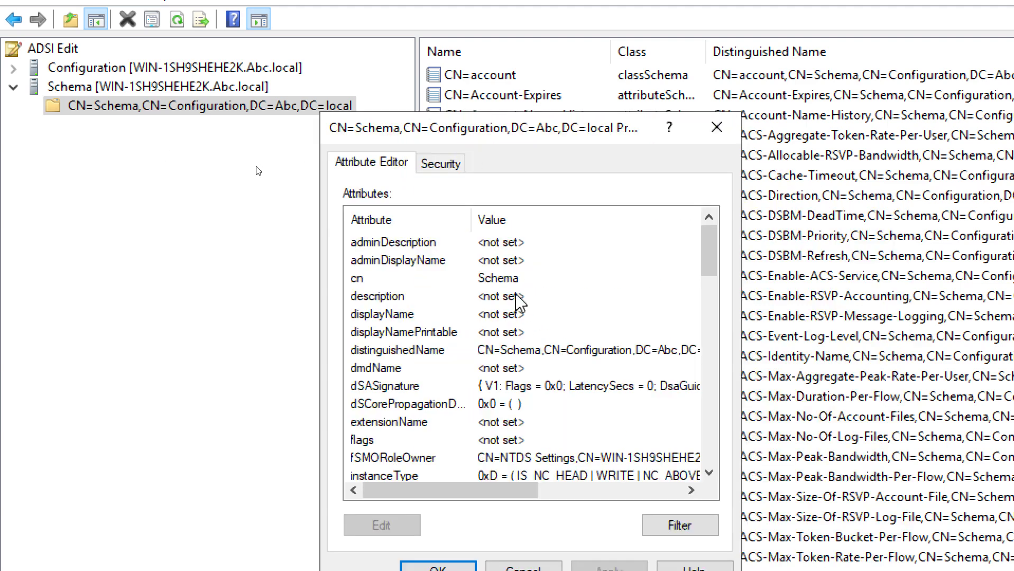
left_click(507, 279)
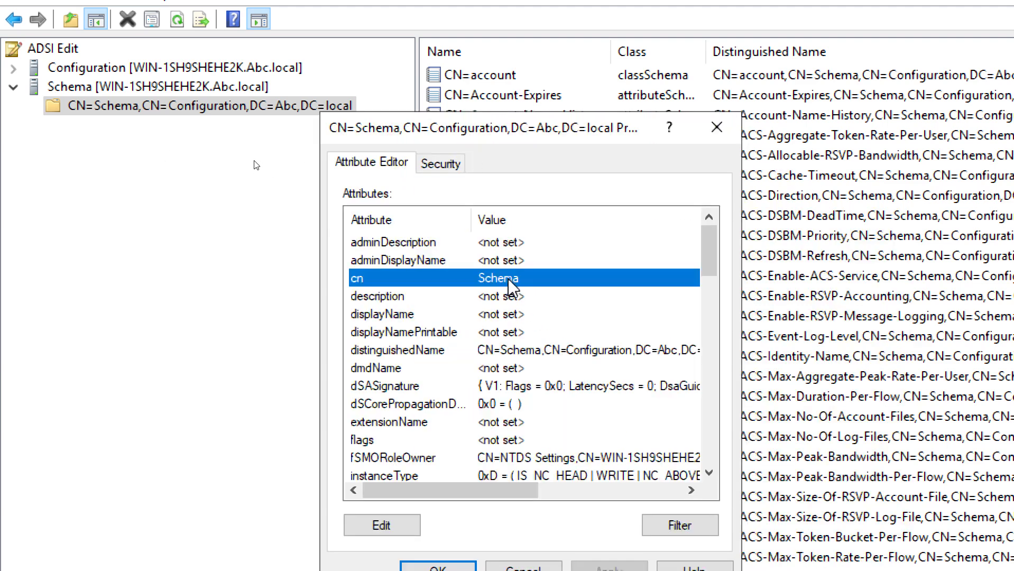
left_click(530, 349)
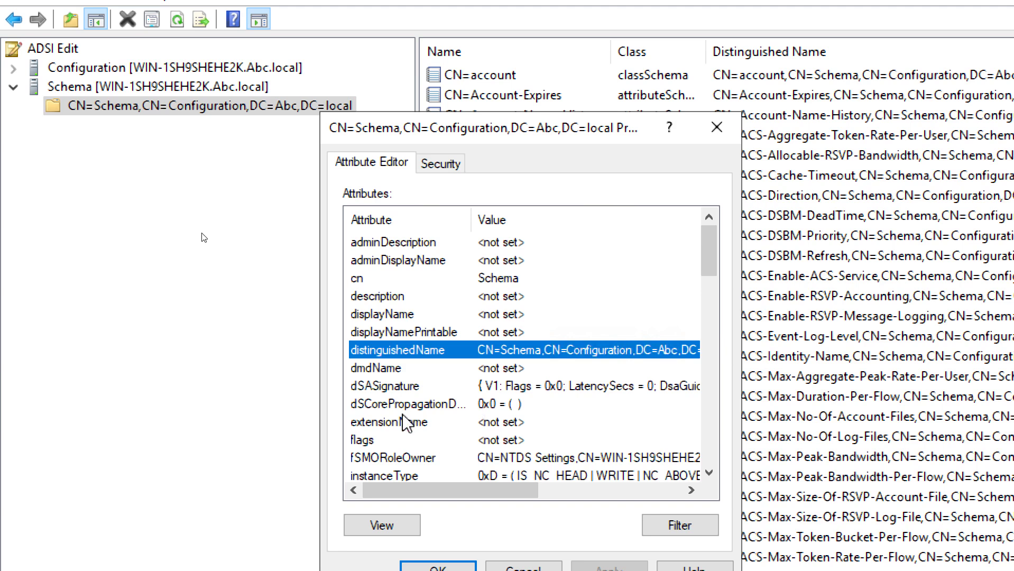
left_click_drag(713, 253, 719, 331)
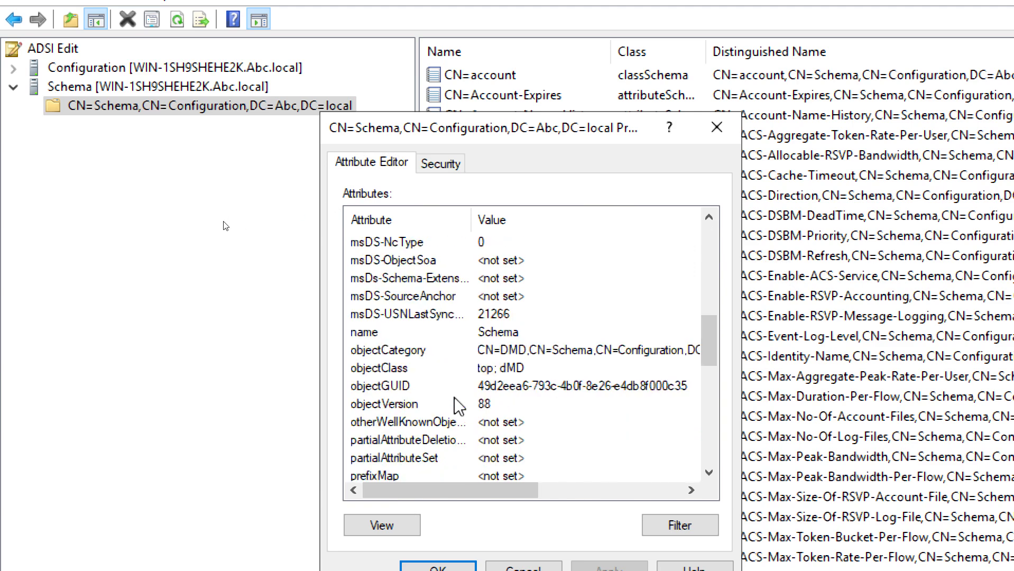
left_click(392, 407)
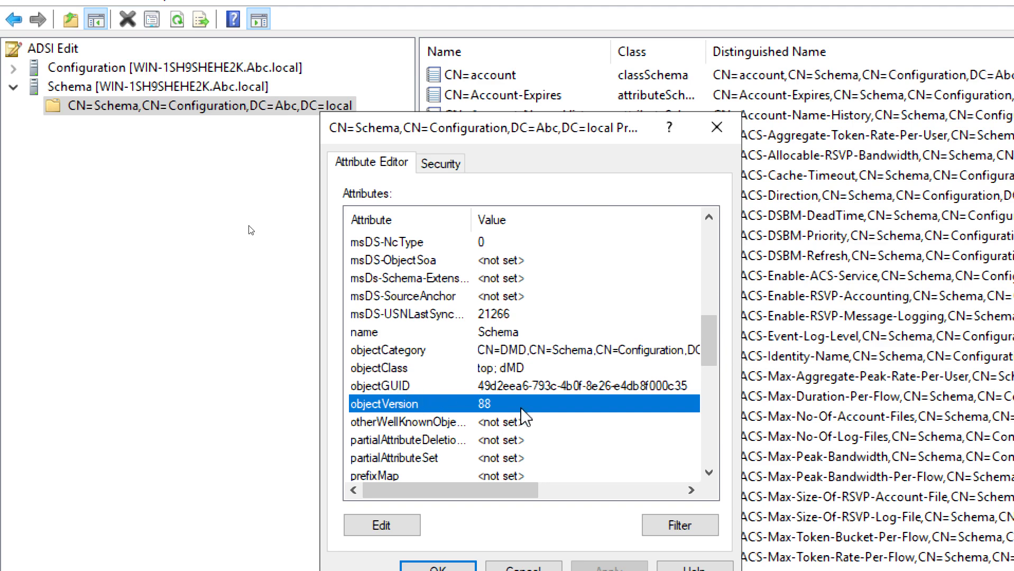
scroll(490, 376, "up", 10)
scroll(488, 370, "up", 2)
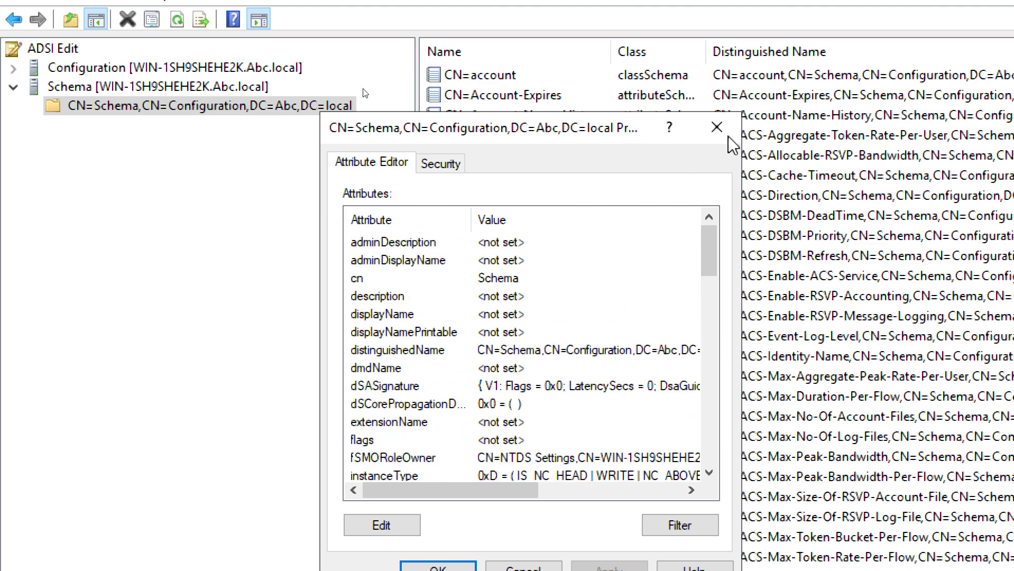
left_click(720, 131)
left_click(497, 75)
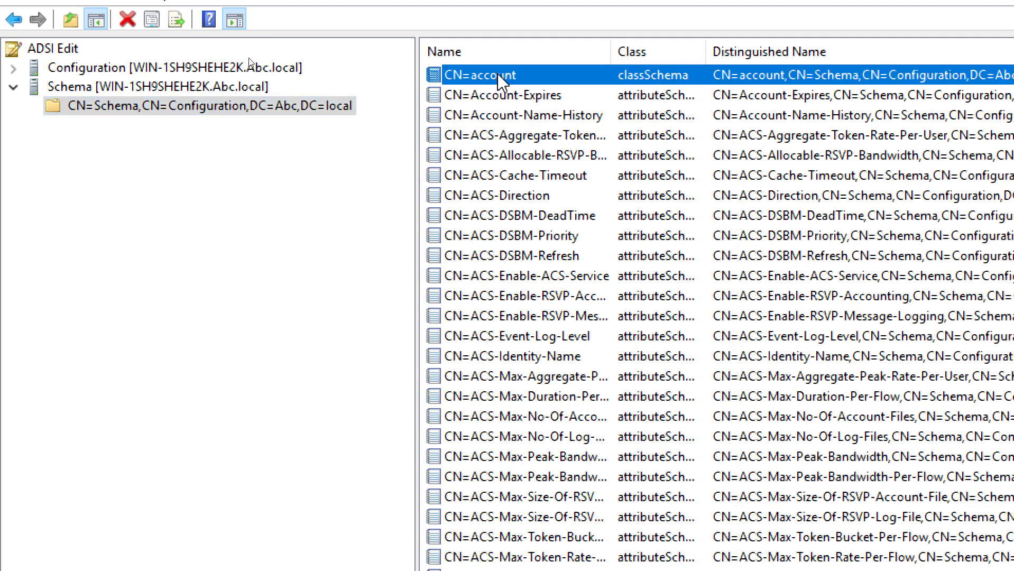
right_click(497, 72)
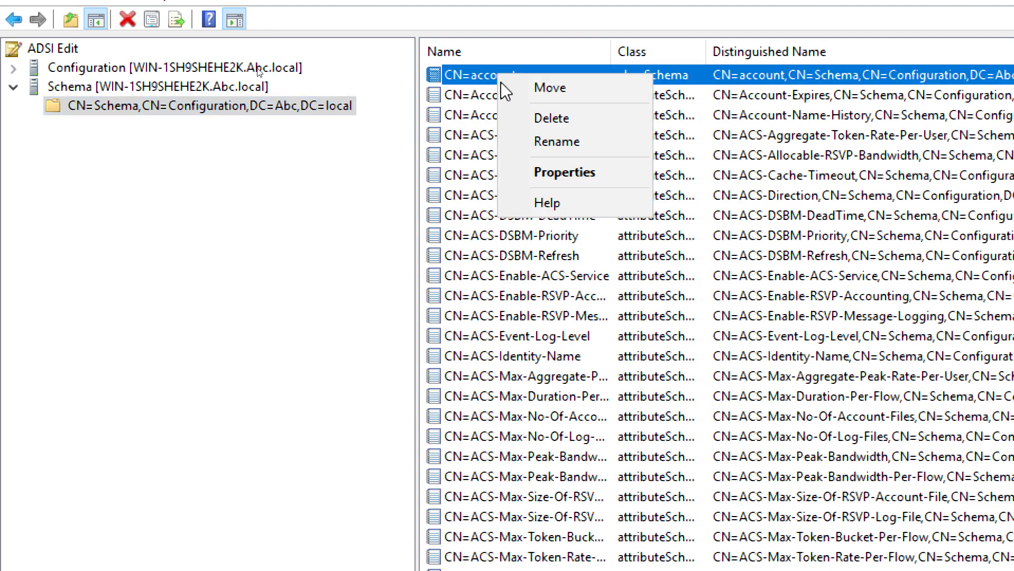
left_click(564, 176)
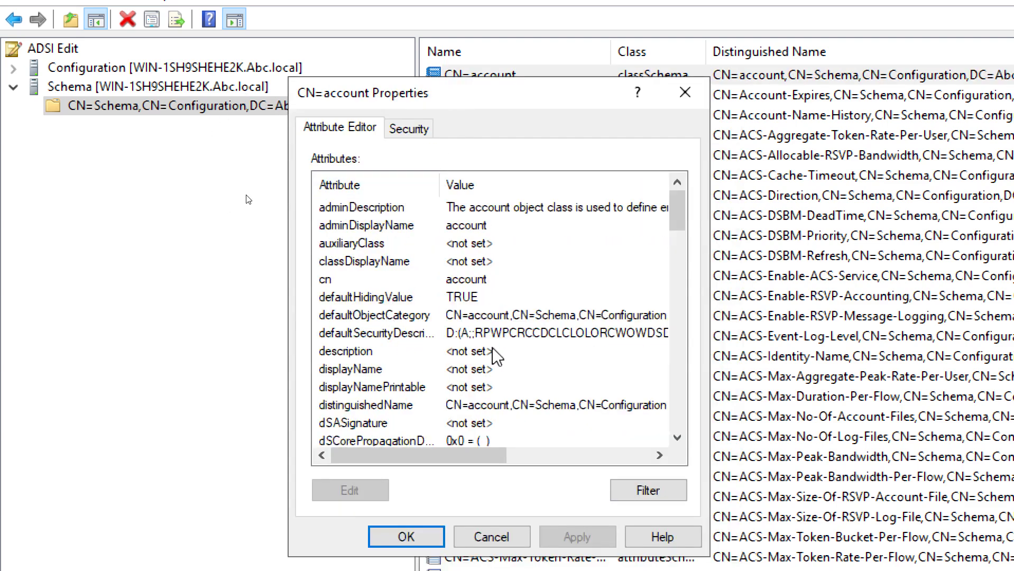
scroll(499, 352, "down", 7)
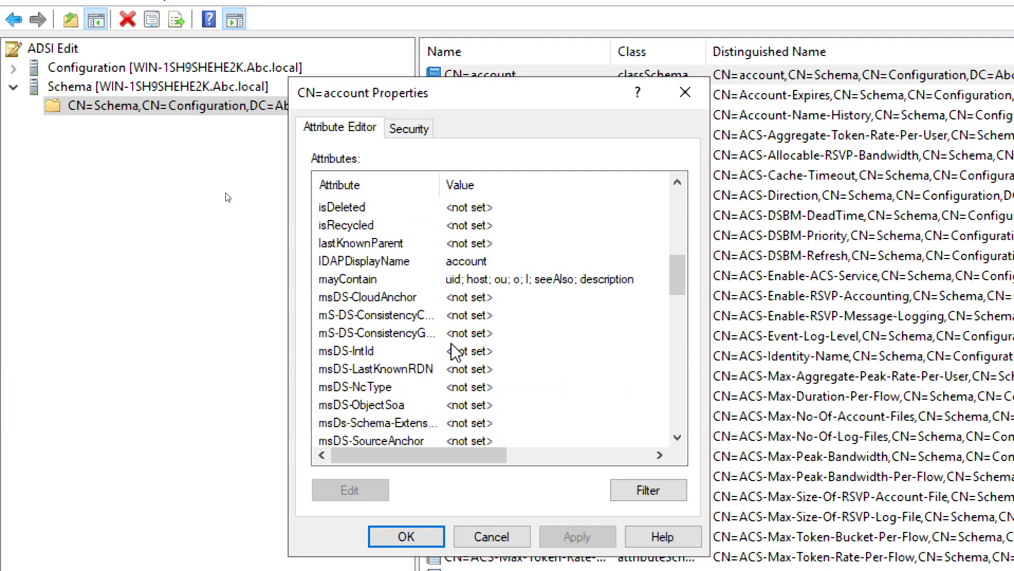
scroll(452, 350, "down", 4)
scroll(452, 349, "down", 11)
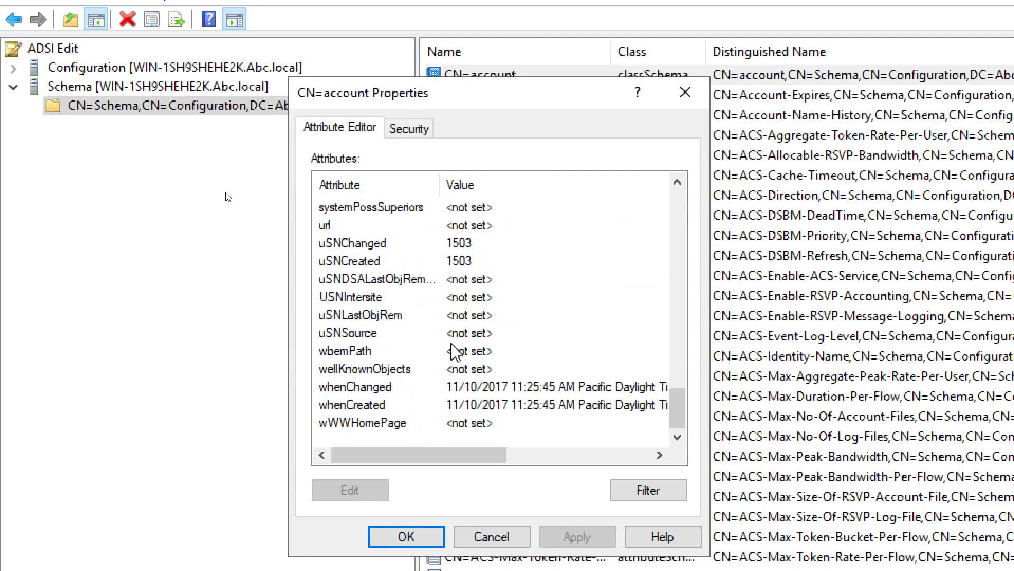
scroll(455, 351, "up", 15)
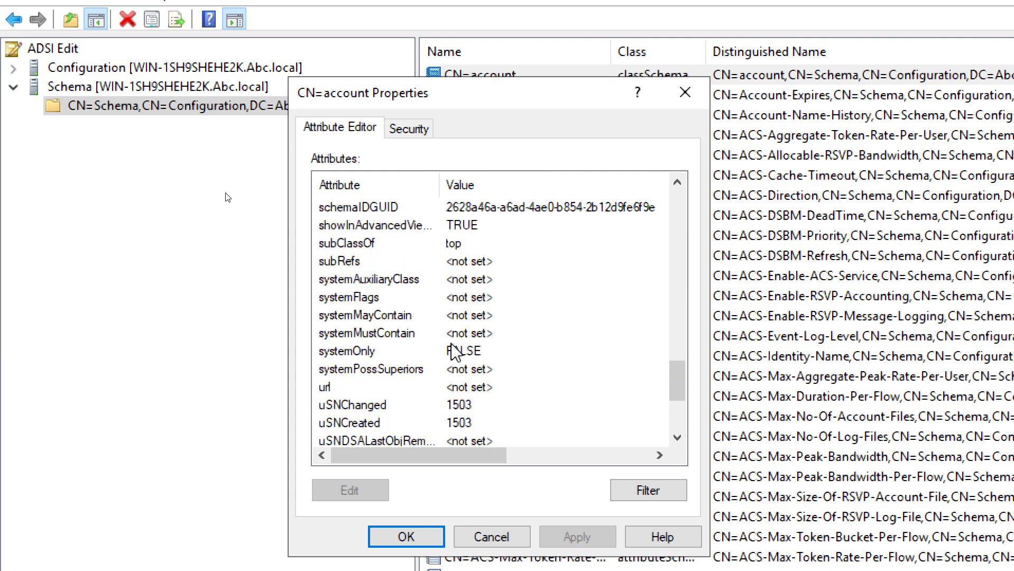
scroll(454, 350, "up", 4)
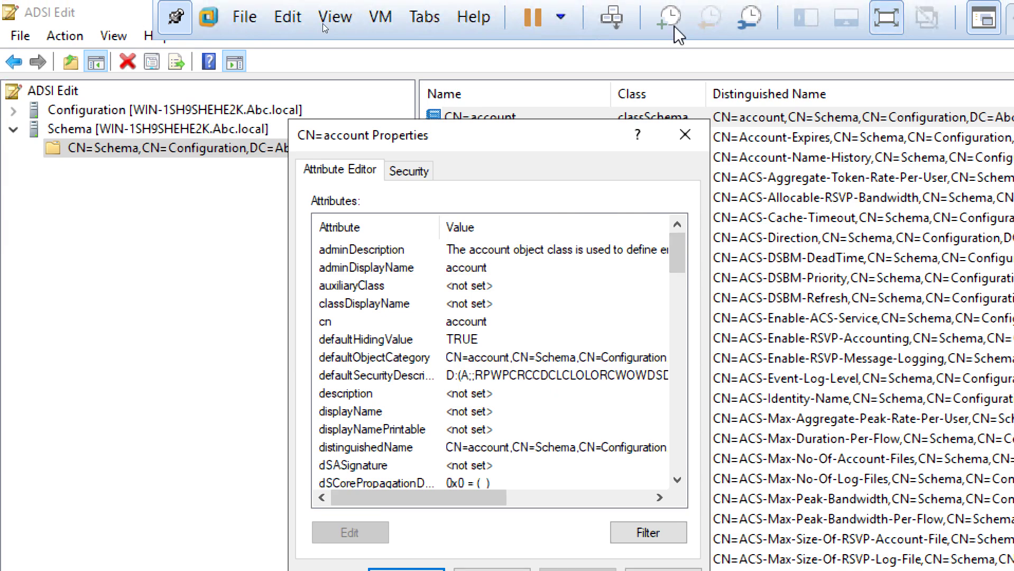
left_click(685, 135)
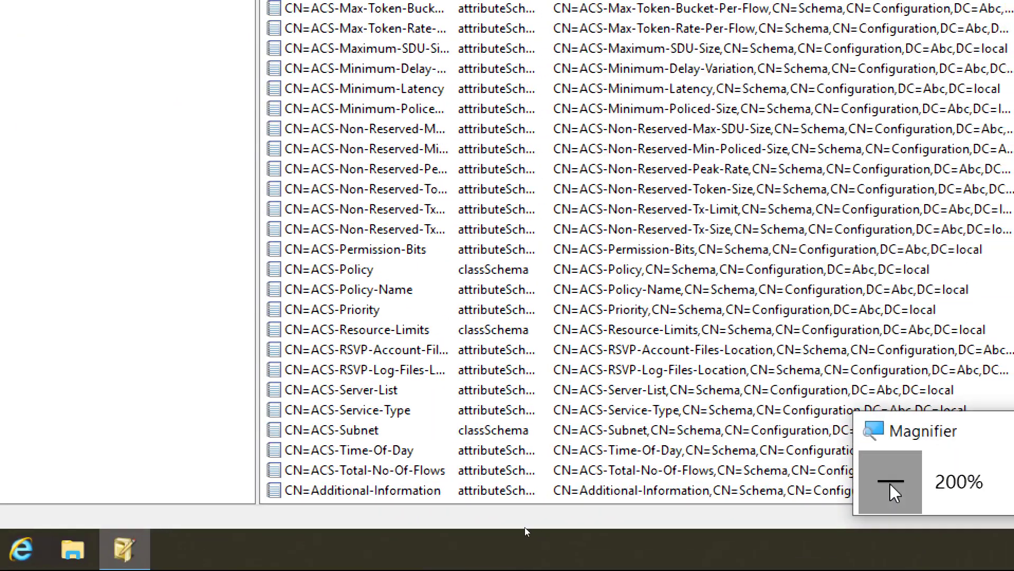
Reset magnification to 100%, leave full-screen, and power on Server-2022-PDC from the Library
left_click(899, 483)
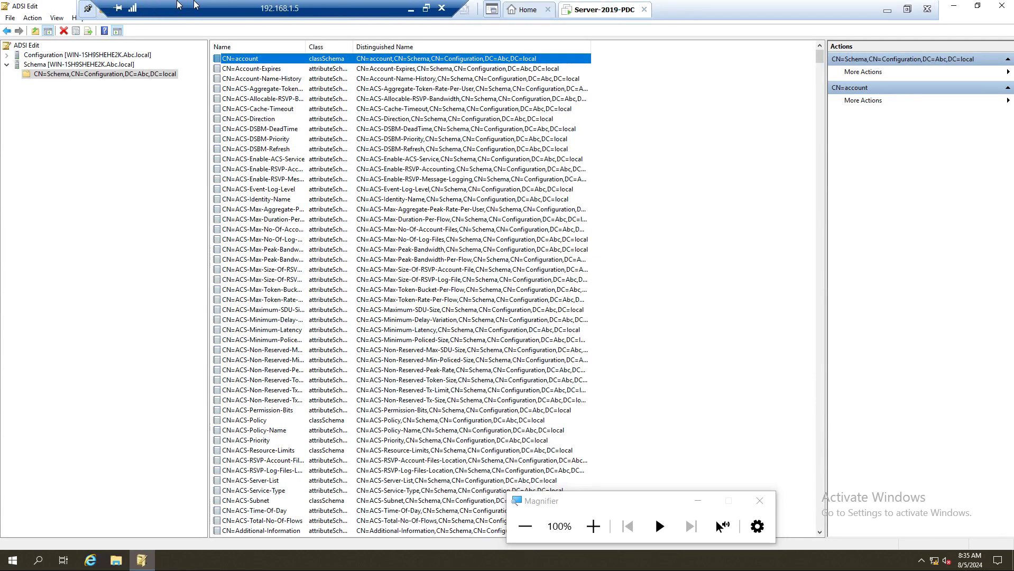
left_click_drag(595, 5, 133, 11)
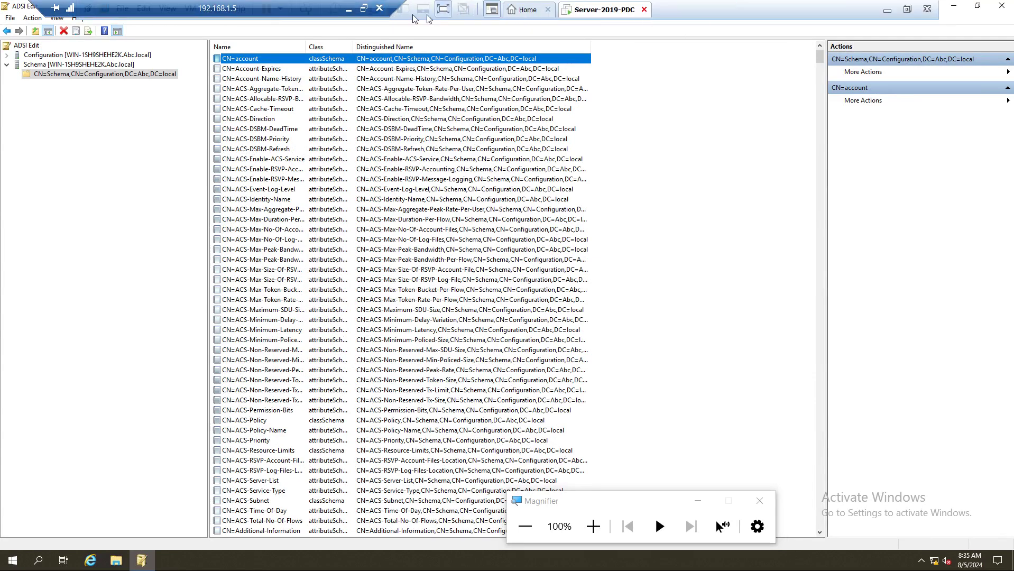
left_click(443, 9)
left_click(293, 27)
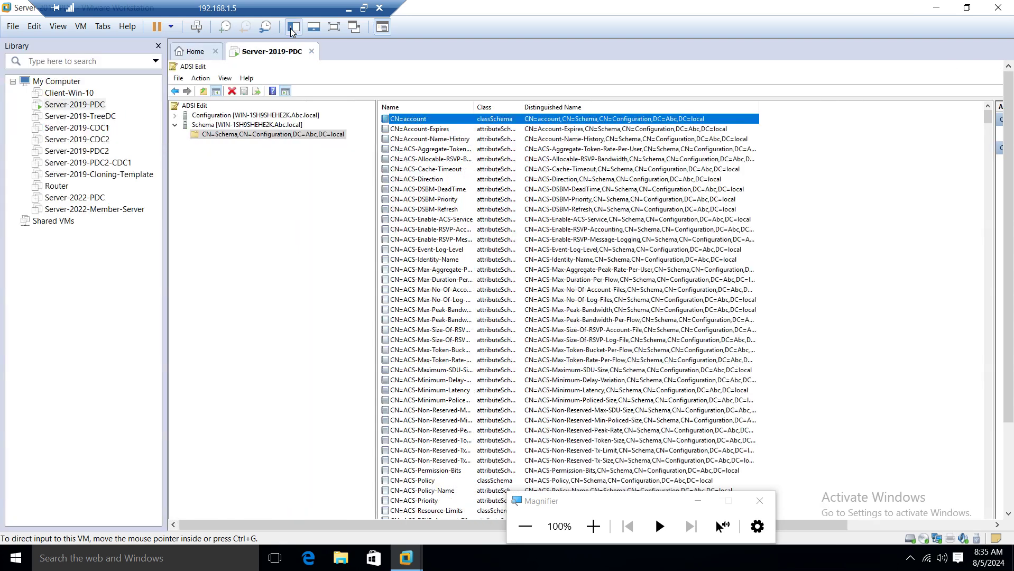
left_click(68, 197)
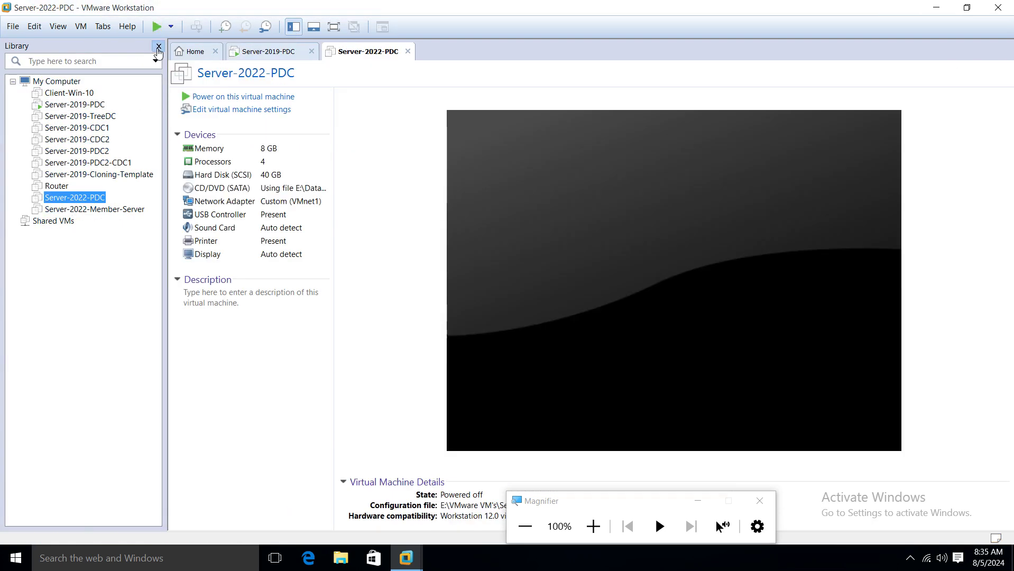
left_click(158, 46)
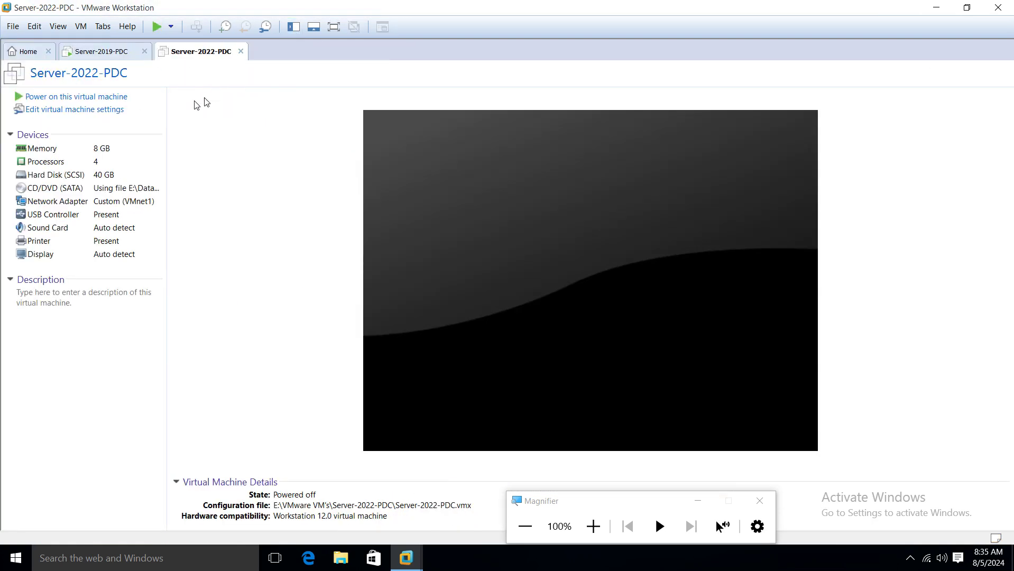
left_click(102, 98)
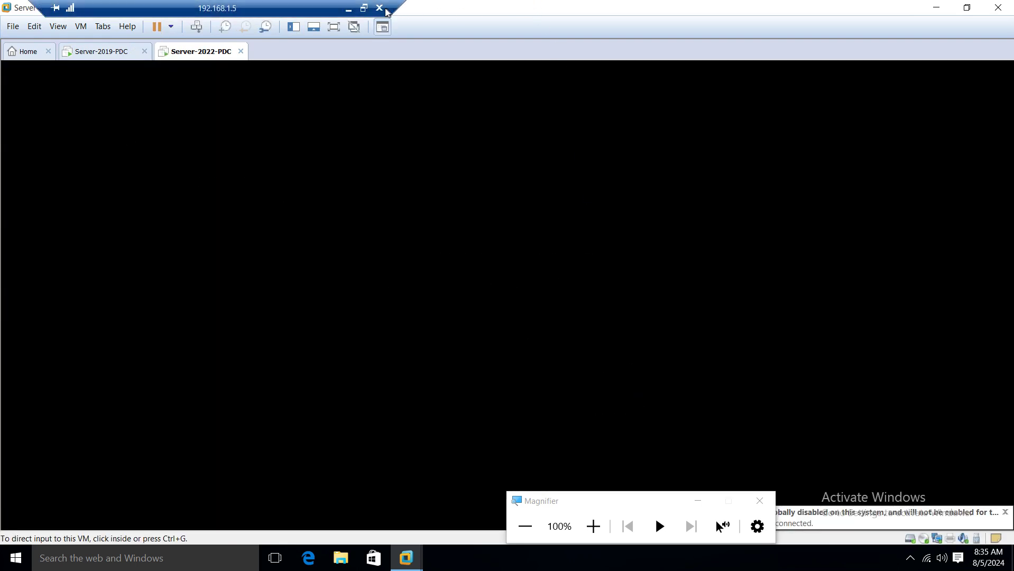
Sign in with the administrator password, cancel the Shutdown Event Tracker, and refresh the desktop
left_click(363, 9)
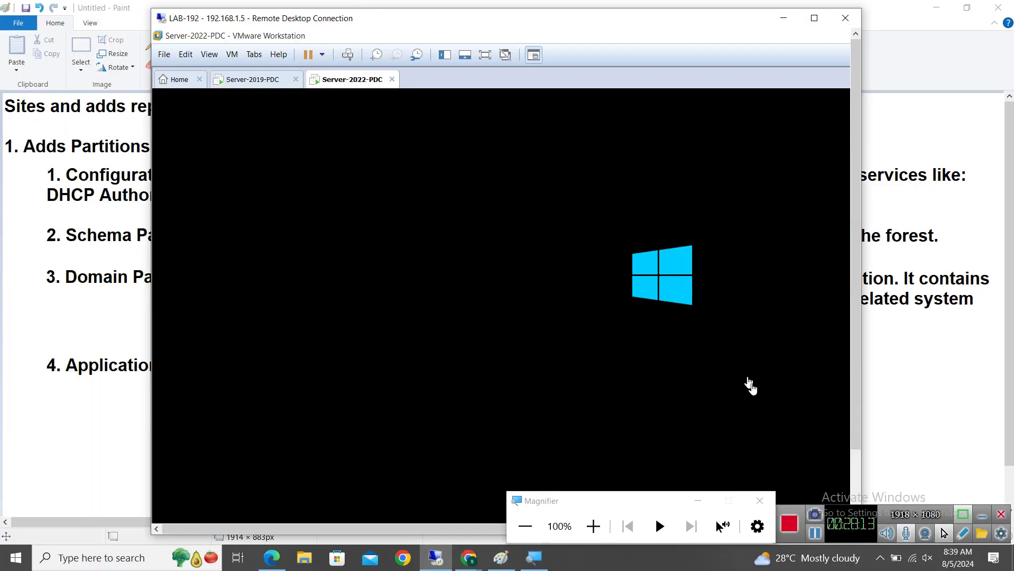
left_click(814, 534)
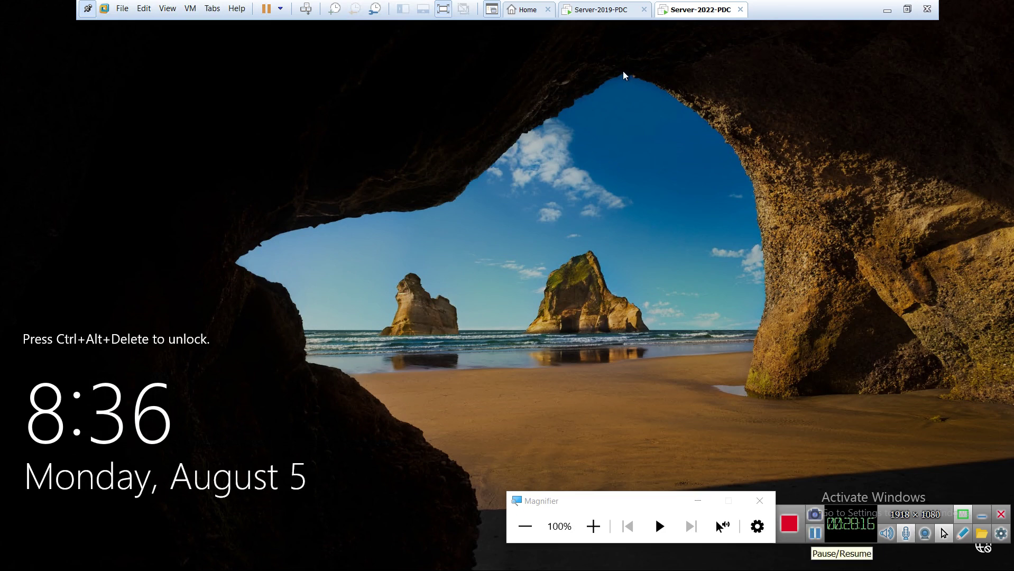
right_click(688, 12)
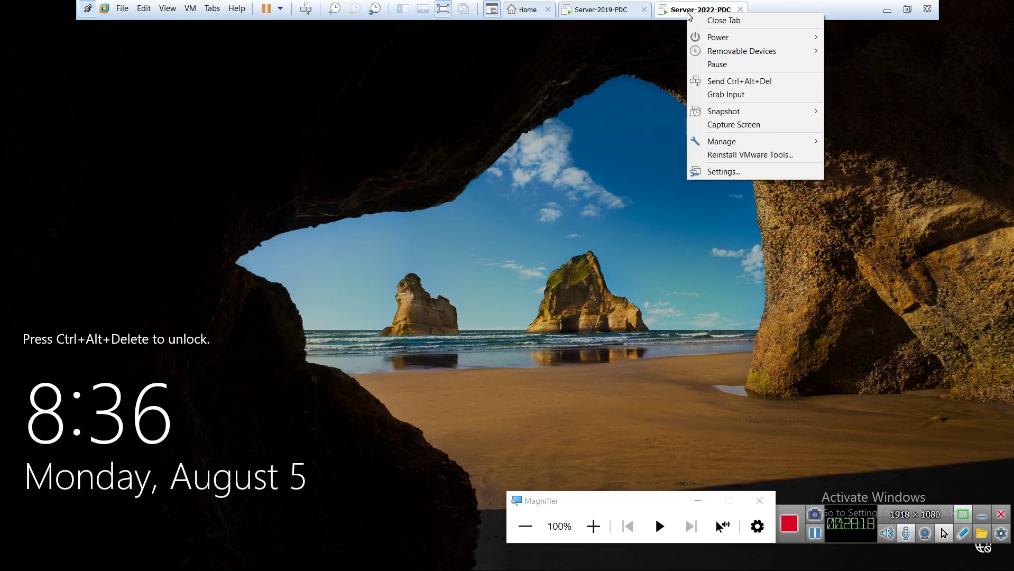
left_click(732, 83)
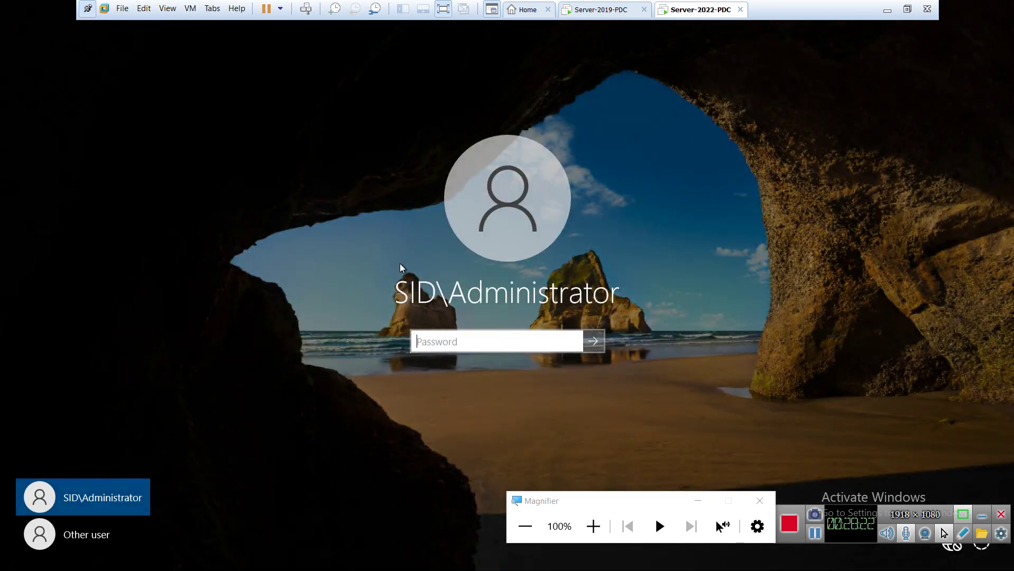
type("•••••••")
key("Return")
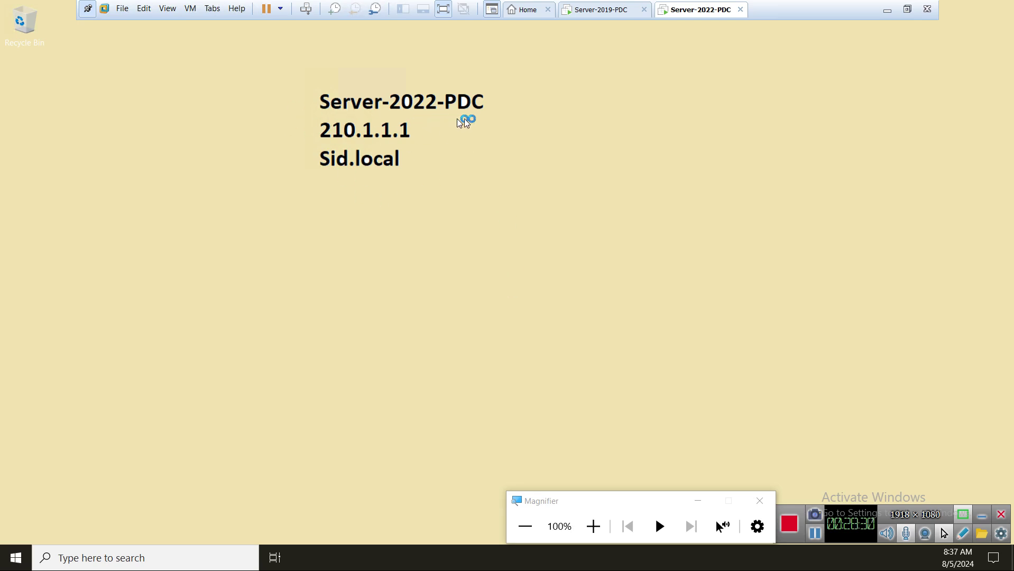
left_click(538, 369)
right_click(242, 193)
left_click(289, 228)
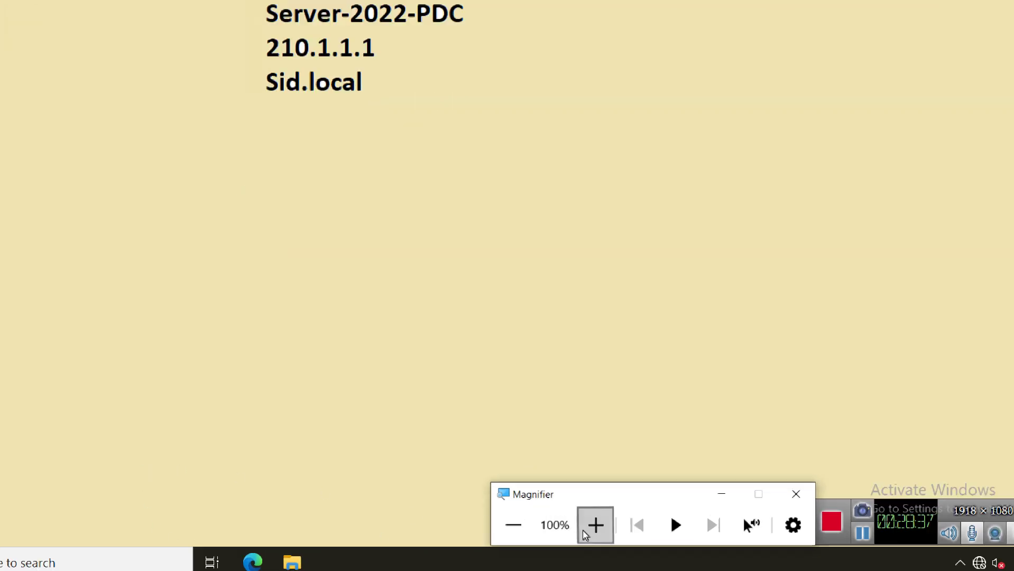
Launch ADSI Edit from Windows Administrative Tools and connect to the Schema naming context
left_click(34, 550)
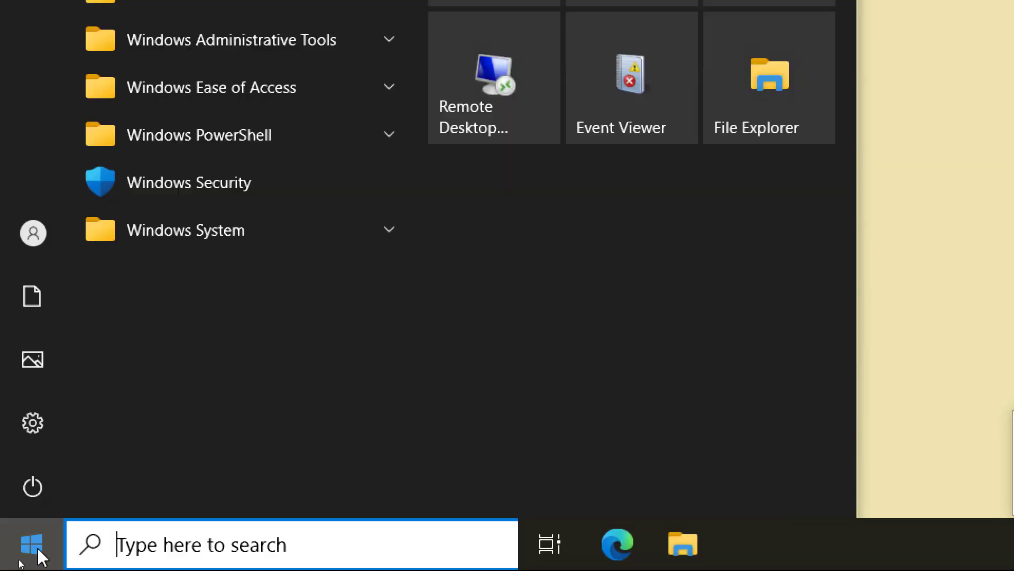
left_click(233, 166)
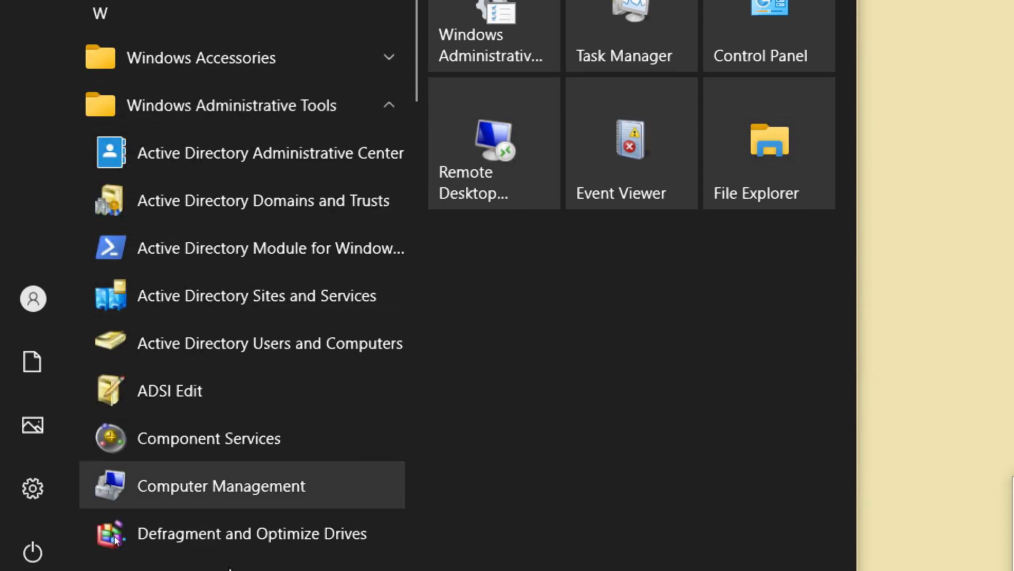
left_click(141, 386)
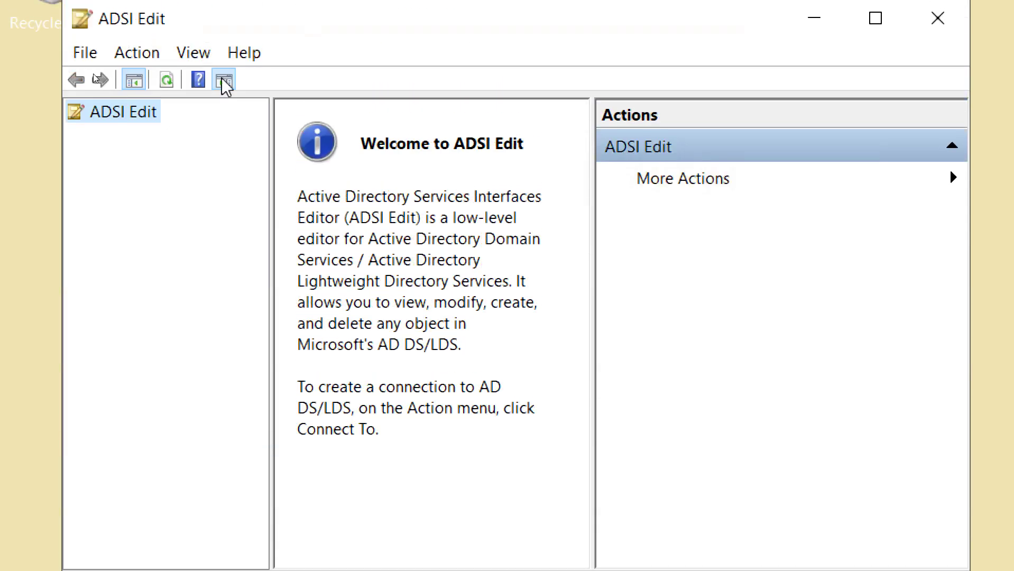
right_click(101, 106)
left_click(169, 116)
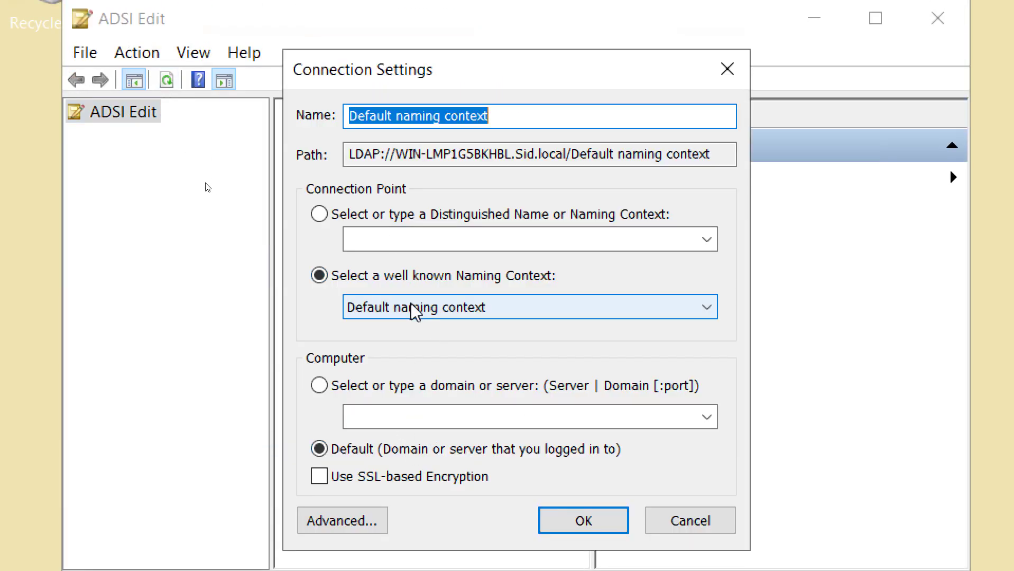
left_click(413, 308)
left_click(404, 382)
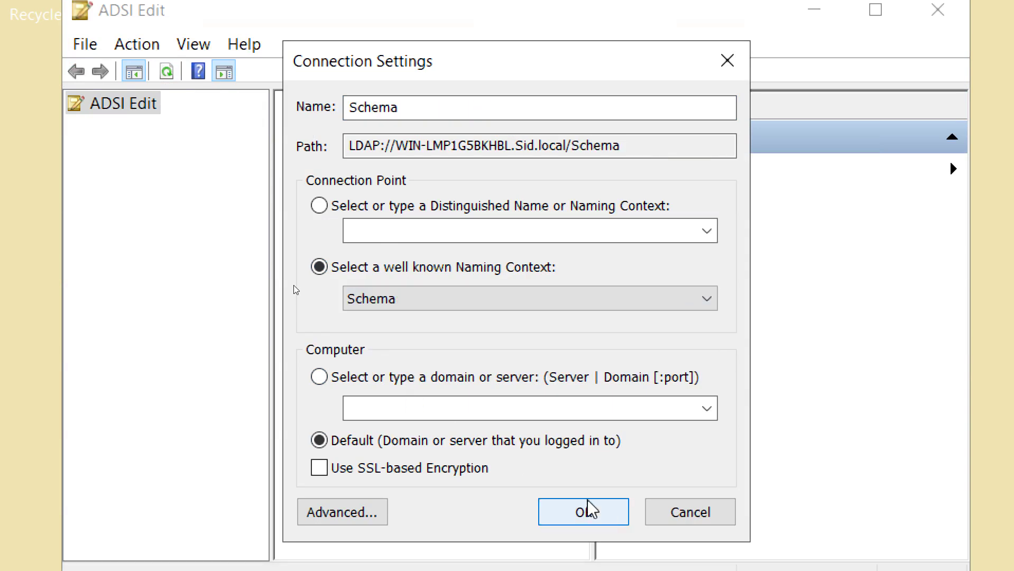
left_click(587, 510)
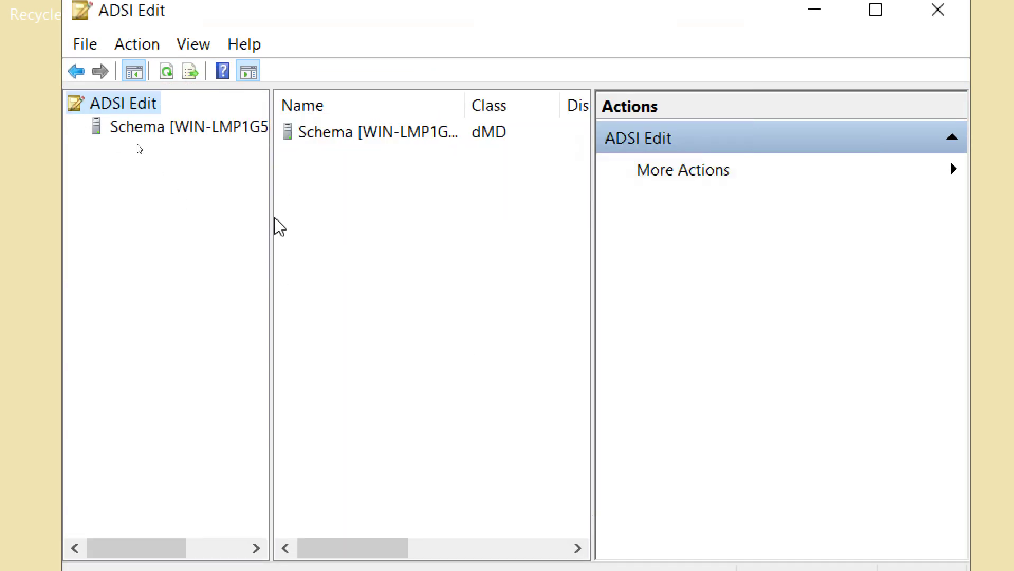
Expand the Schema connection, list the CN=Schema container and open its Properties
double_click(362, 31)
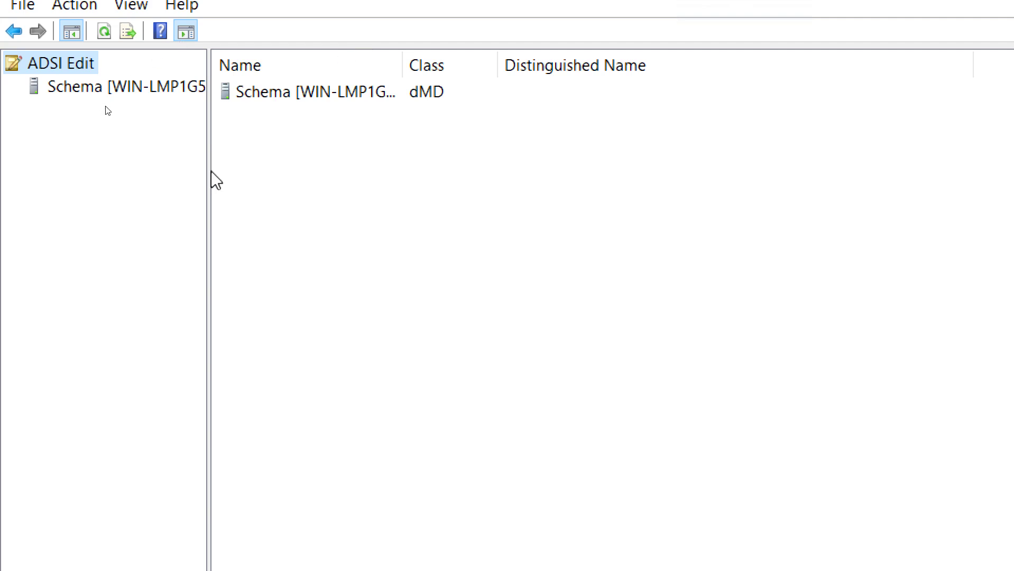
left_click_drag(207, 171, 362, 176)
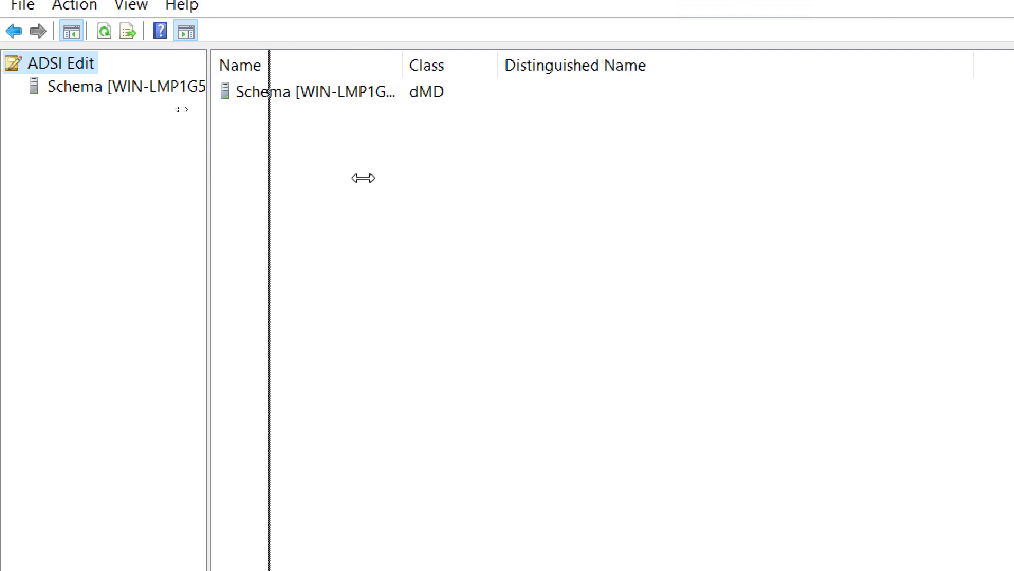
left_click(105, 87)
left_click(12, 88)
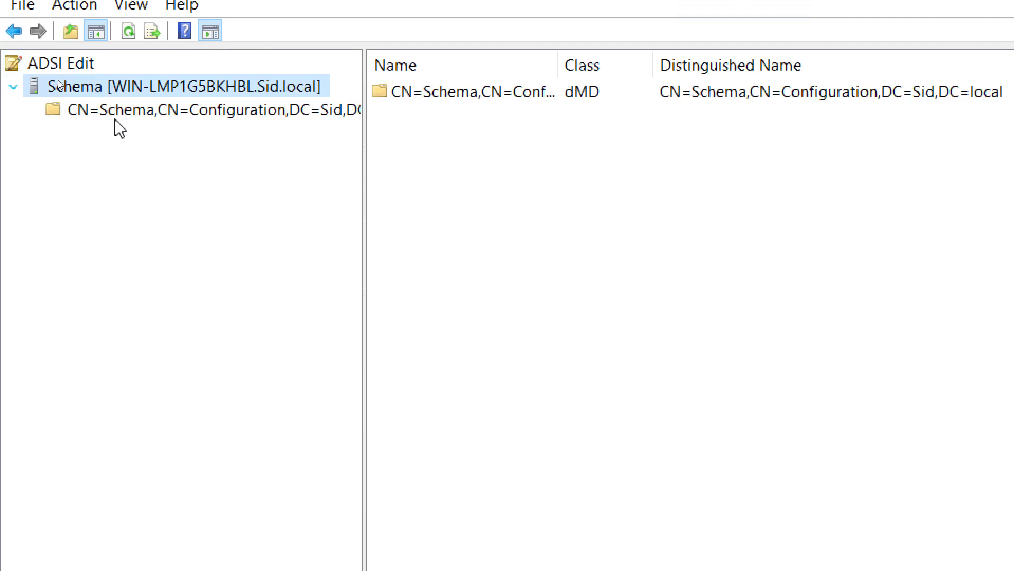
left_click(117, 118)
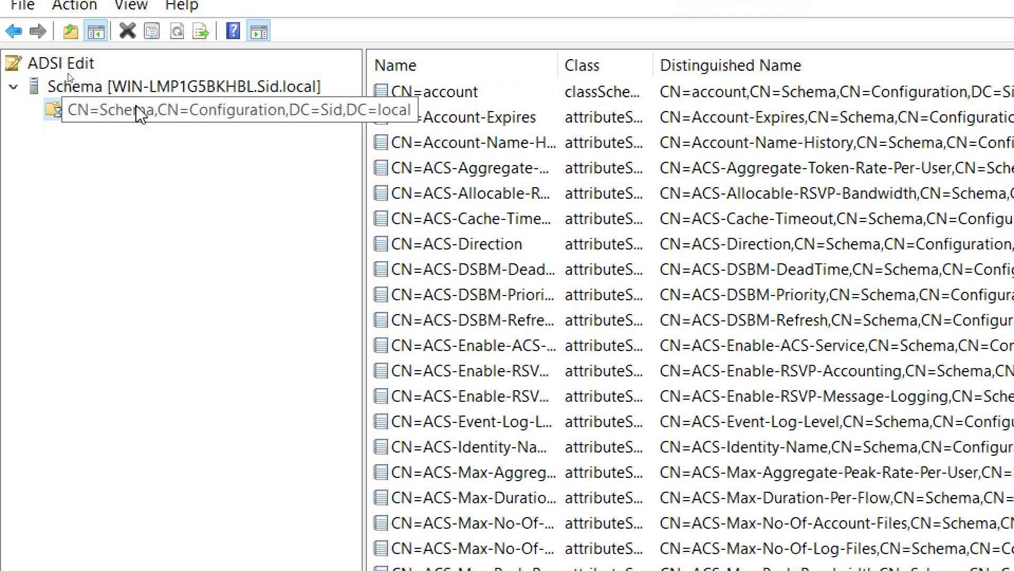
right_click(136, 105)
left_click(240, 317)
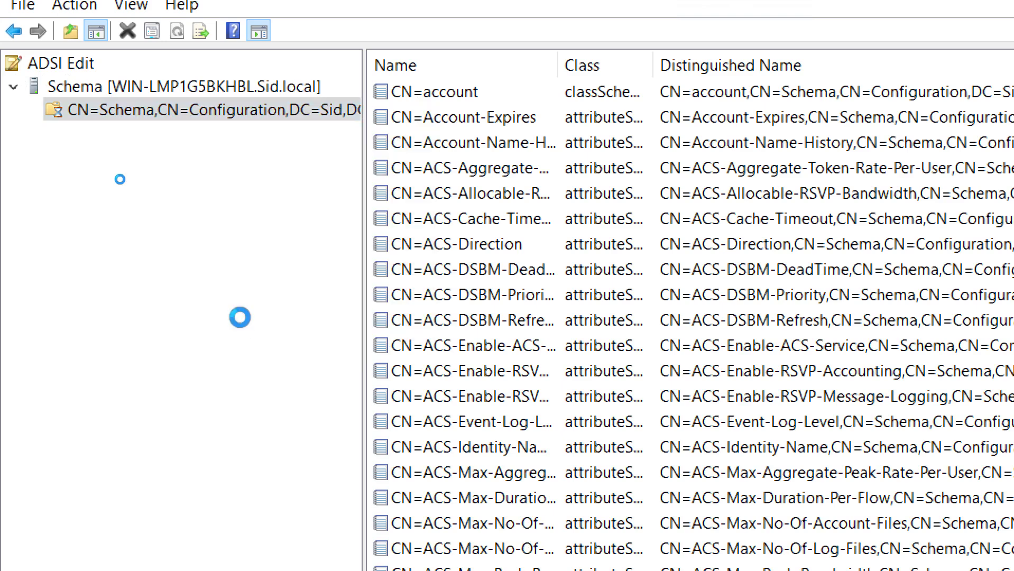
Scroll the CN=Schema Properties attribute list and select objectVersion, showing value 88
left_click_drag(857, 228, 324, 23)
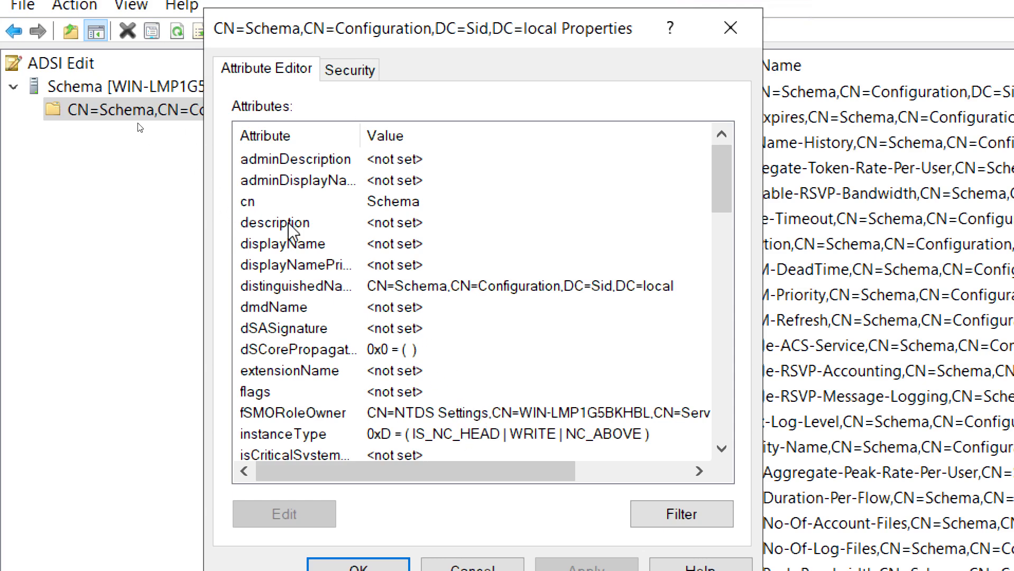
left_click_drag(712, 188, 712, 306)
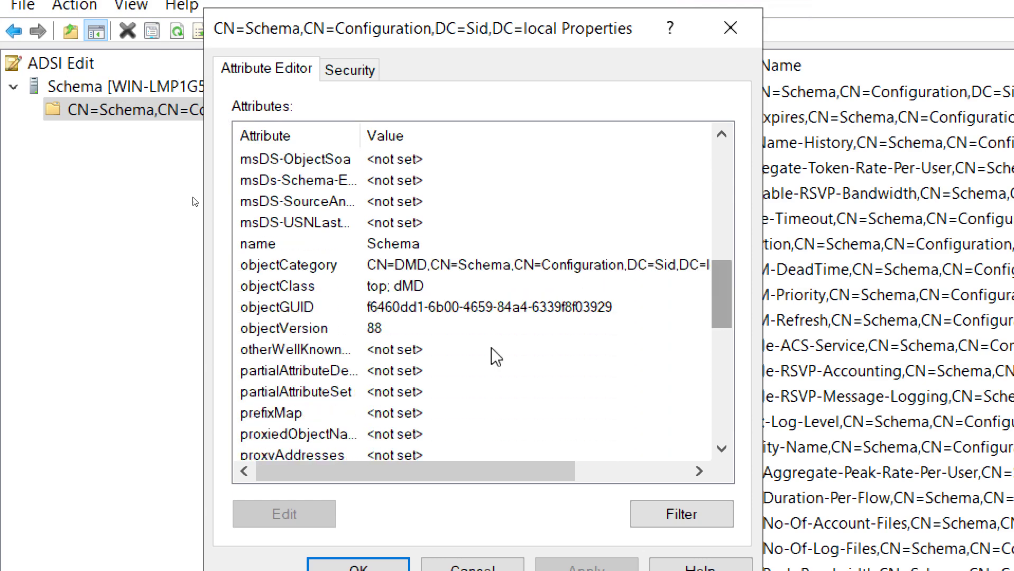
left_click(280, 331)
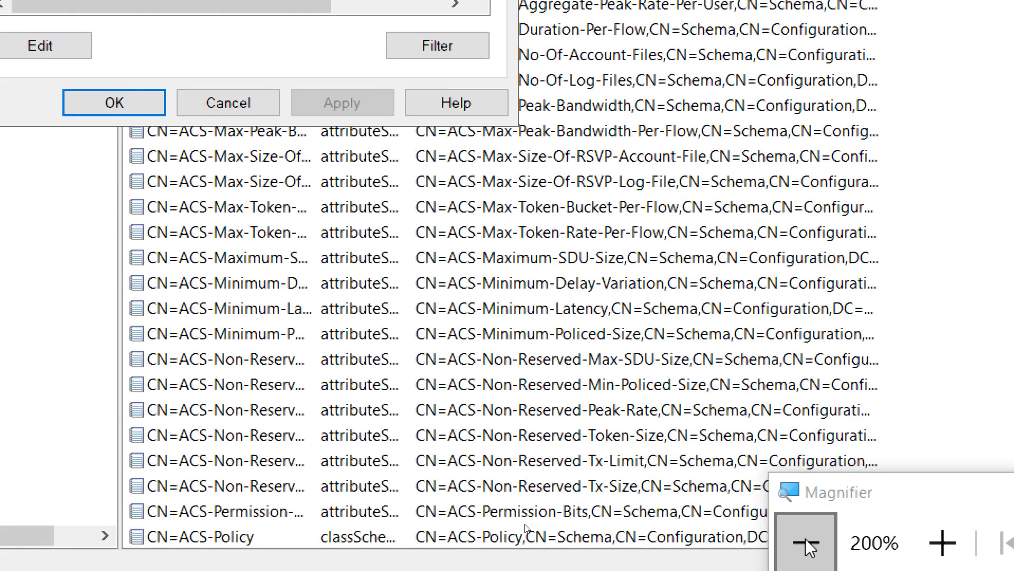
left_click(806, 546)
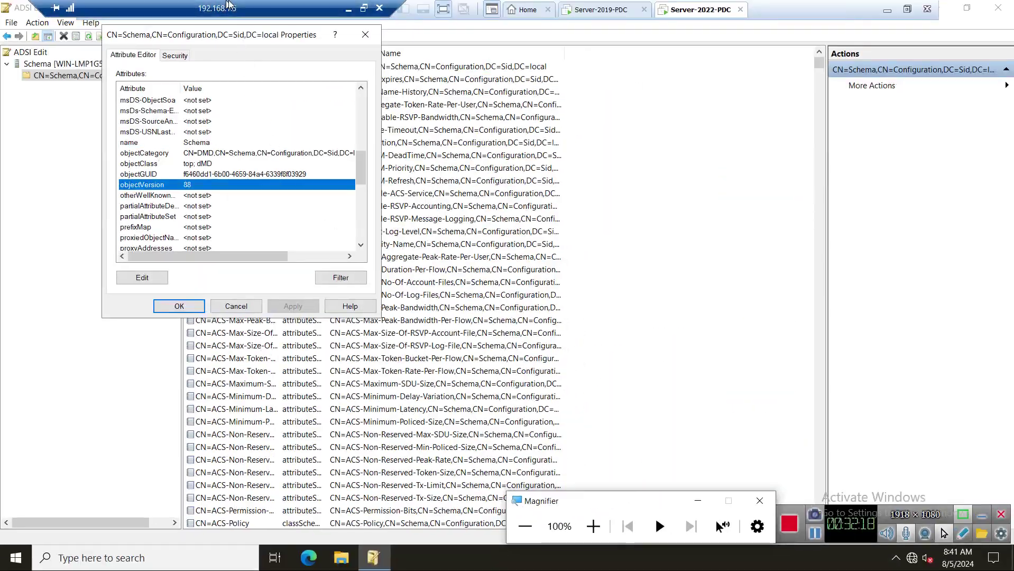